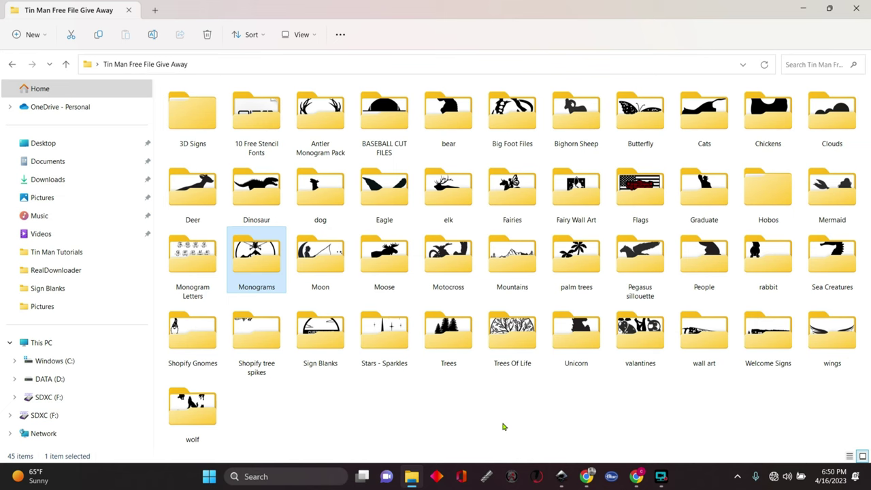
# Open 'airplane monogram.svg' from the Monograms folder in Inkscape
pyautogui.doubleClick(259, 259)
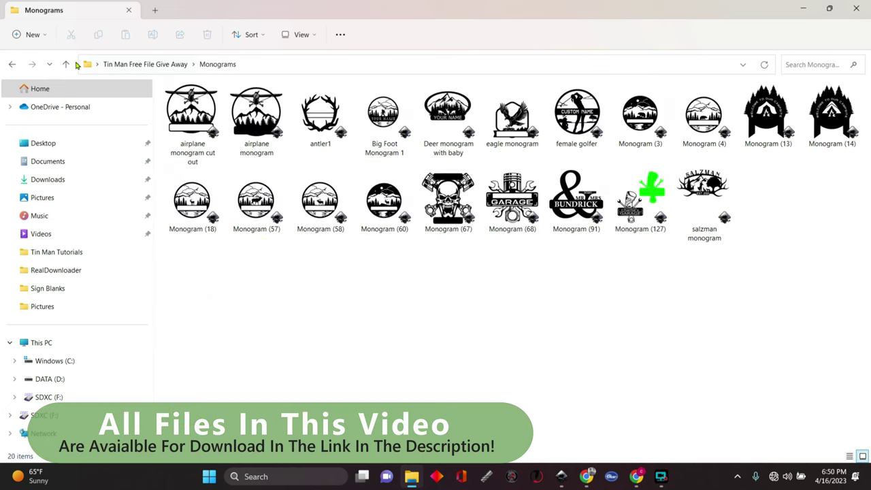
pyautogui.click(65, 65)
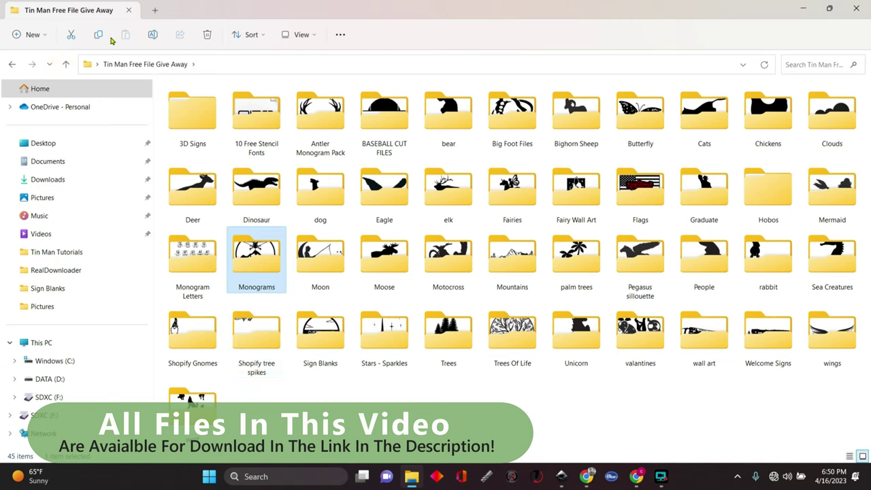
pyautogui.doubleClick(260, 257)
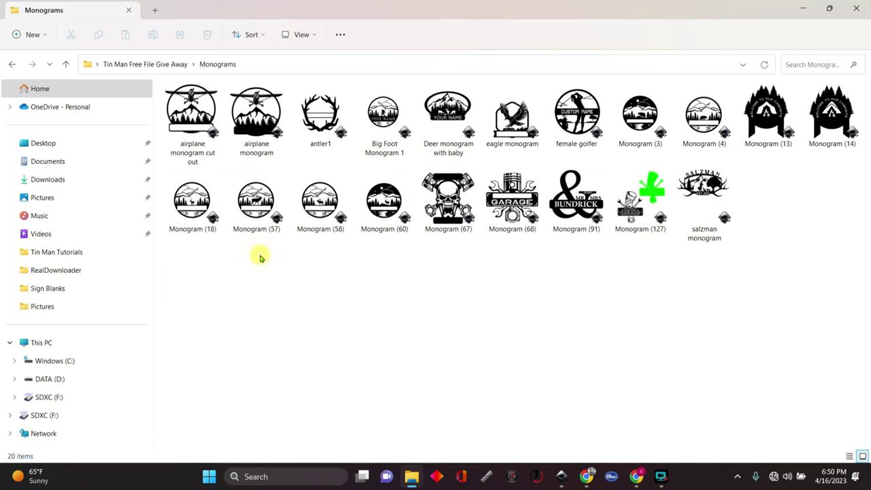
pyautogui.click(255, 114)
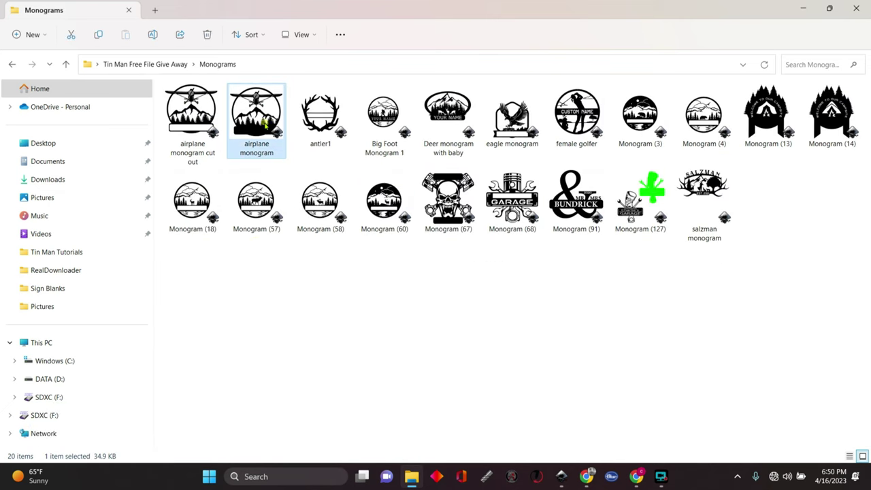
pyautogui.click(183, 117)
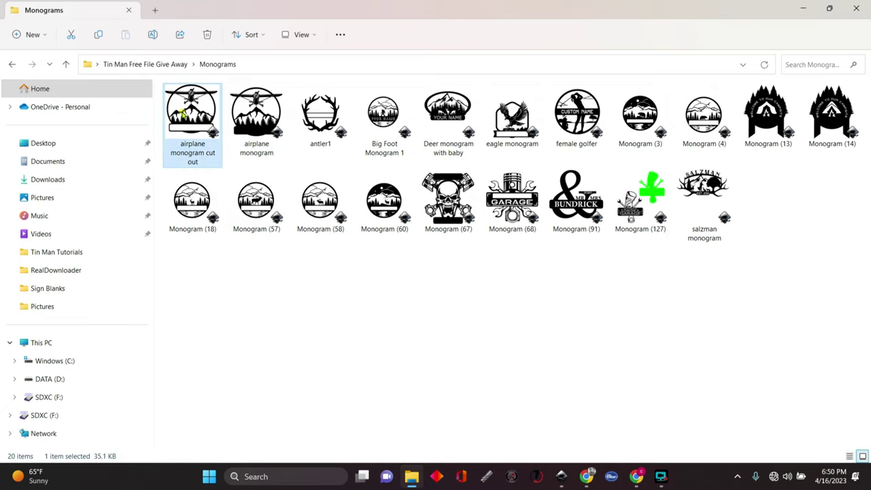
pyautogui.doubleClick(257, 117)
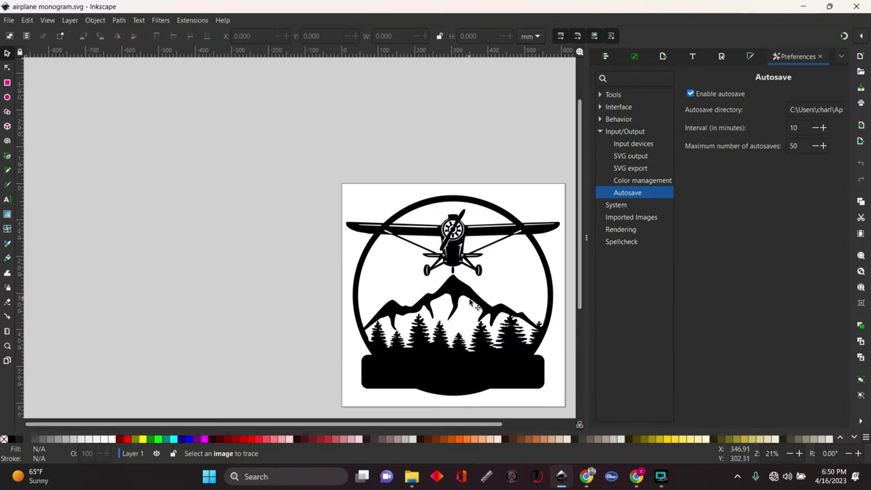
# Type 'EXAMPLE' as a green text object on the canvas left of the airplane monogram
pyautogui.hscroll(4, 281, 424)
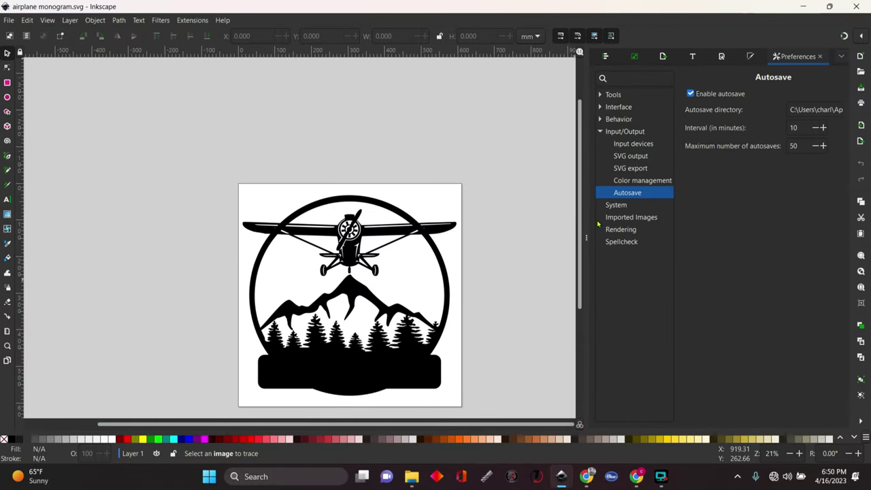
pyautogui.scroll(-1, 577, 221)
pyautogui.moveTo(579, 248)
pyautogui.mouseDown()
pyautogui.moveTo(565, 266)
pyautogui.moveTo(530, 256)
pyautogui.mouseUp()
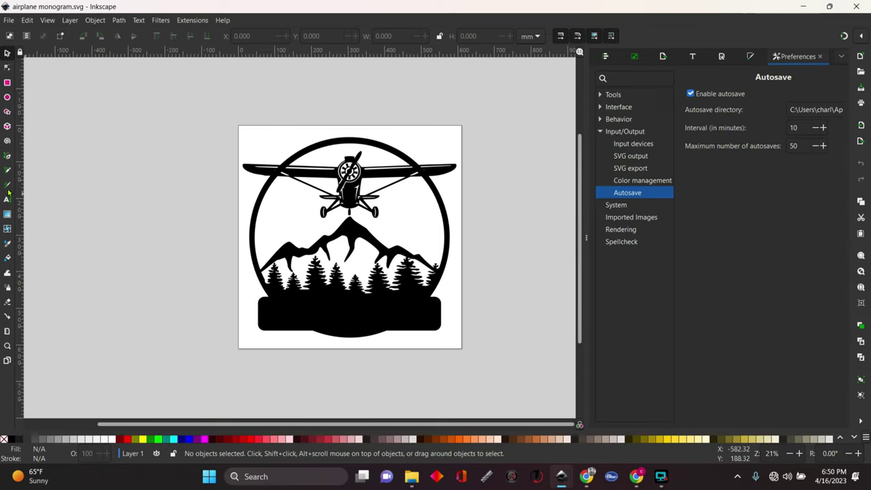
pyautogui.click(7, 199)
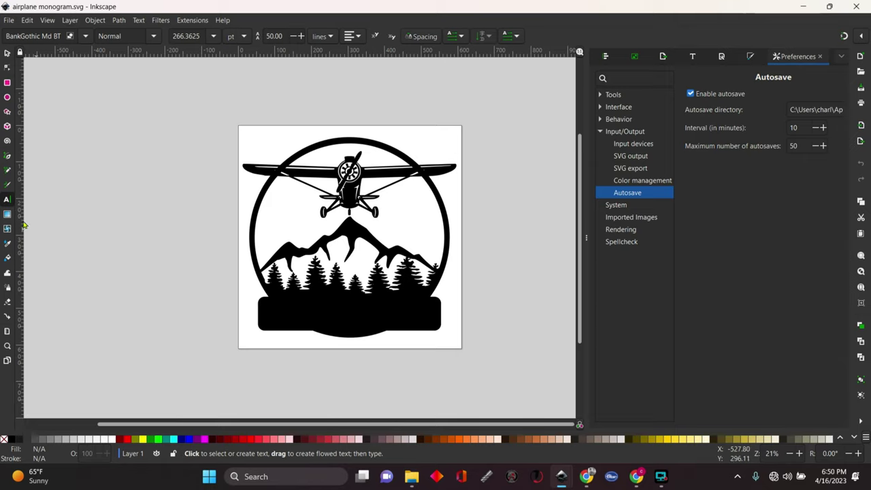
pyautogui.click(92, 266)
pyautogui.write('E')
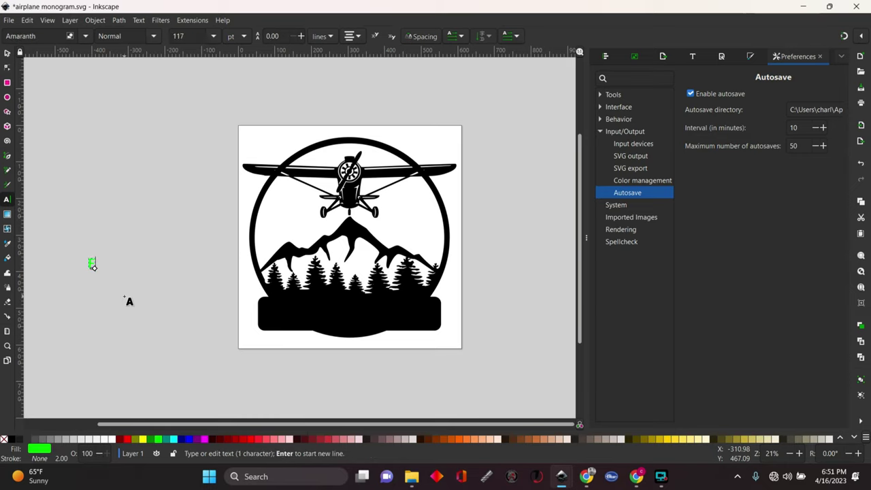
pyautogui.write('XAMPLE')
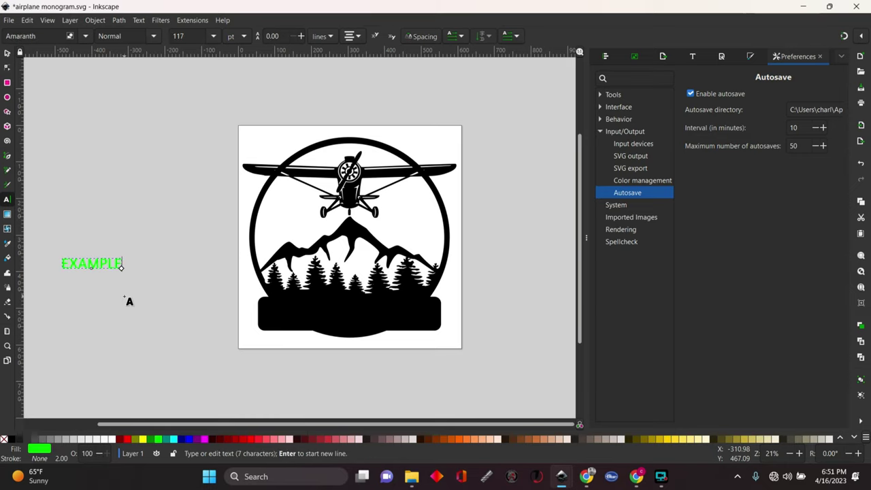
# Move EXAMPLE onto the black bottom plate and stretch it taller to fill the plate
pyautogui.click(6, 52)
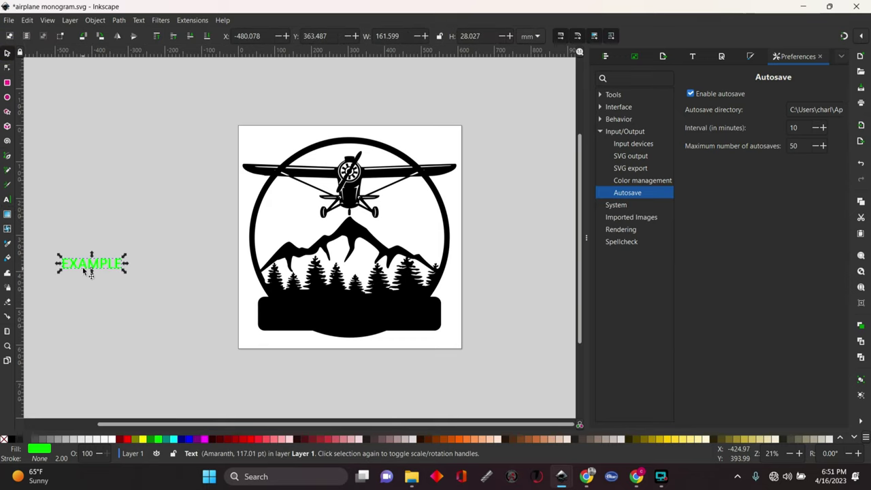
pyautogui.moveTo(83, 266); pyautogui.dragTo(420, 300)
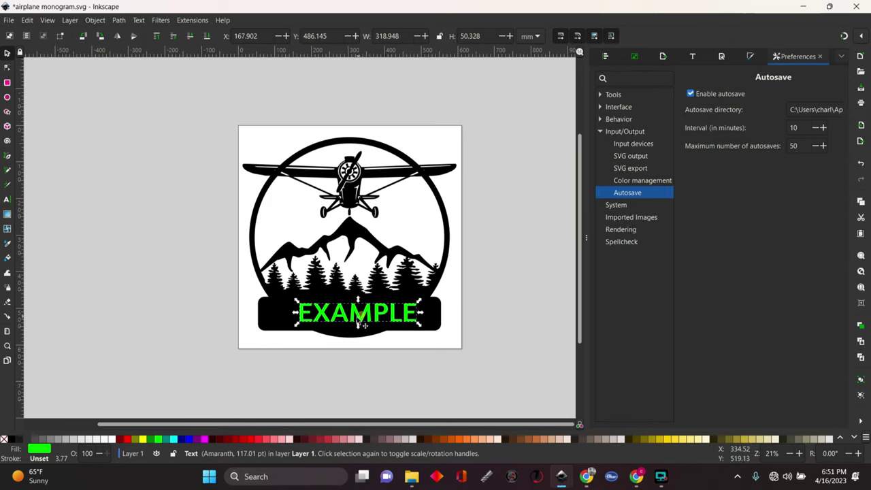
pyautogui.moveTo(359, 318); pyautogui.dragTo(353, 322)
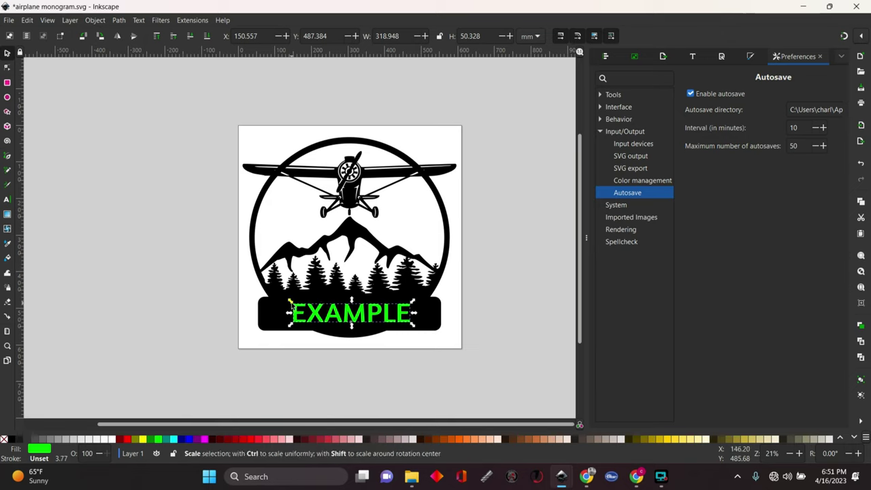
pyautogui.moveTo(290, 301)
pyautogui.mouseDown()
pyautogui.moveTo(277, 284)
pyautogui.moveTo(279, 316)
pyautogui.moveTo(277, 292)
pyautogui.moveTo(291, 304)
pyautogui.mouseUp()
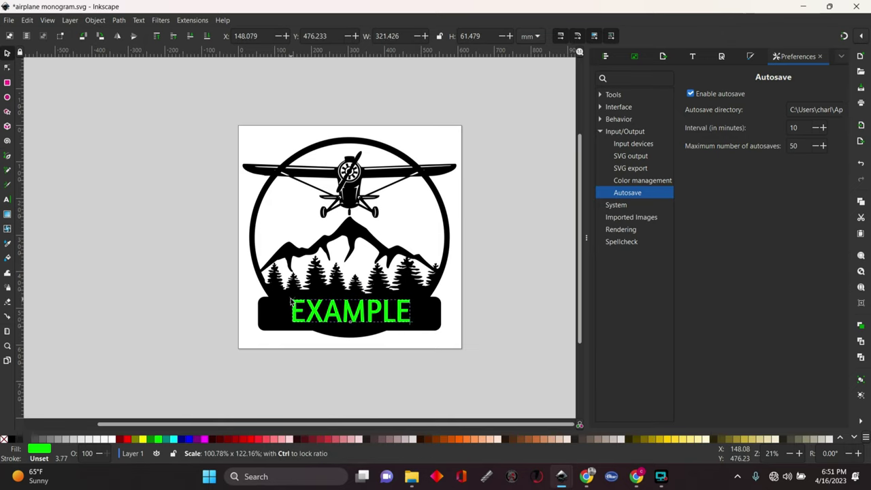
pyautogui.moveTo(360, 314); pyautogui.dragTo(358, 318)
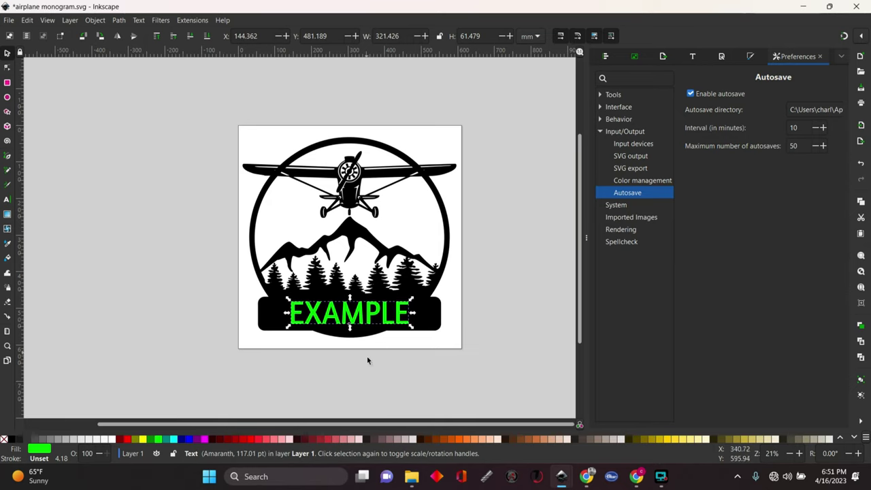
pyautogui.click(369, 366)
pyautogui.click(370, 324)
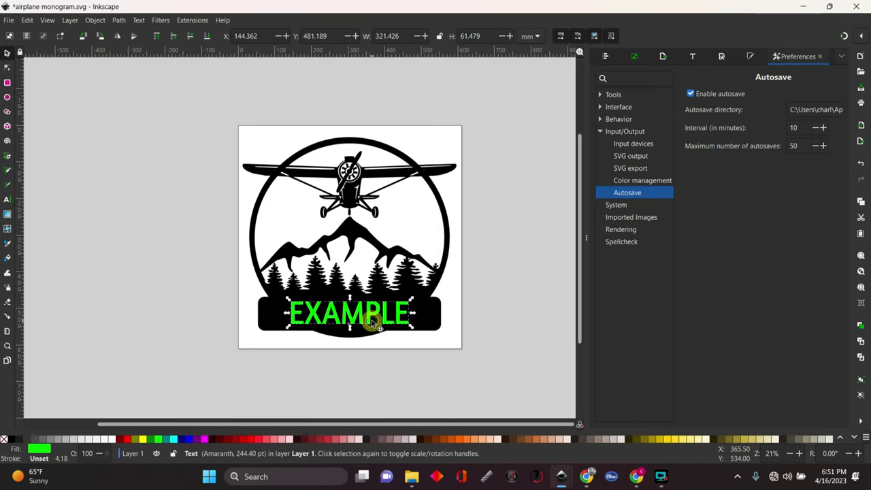
# Centre EXAMPLE on the monogram's vertical axis using Align and Distribute
pyautogui.press('shift')
pyautogui.keyDown('shift'); pyautogui.click(428, 311); pyautogui.keyUp('shift')
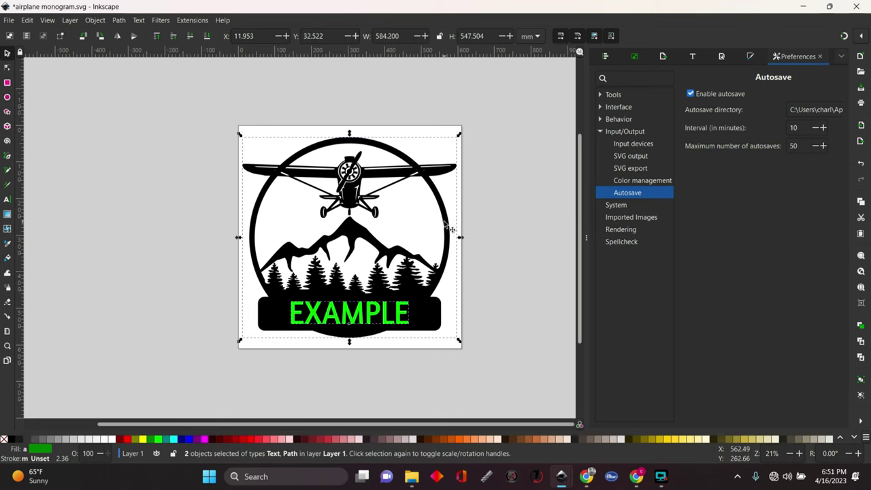
pyautogui.click(605, 55)
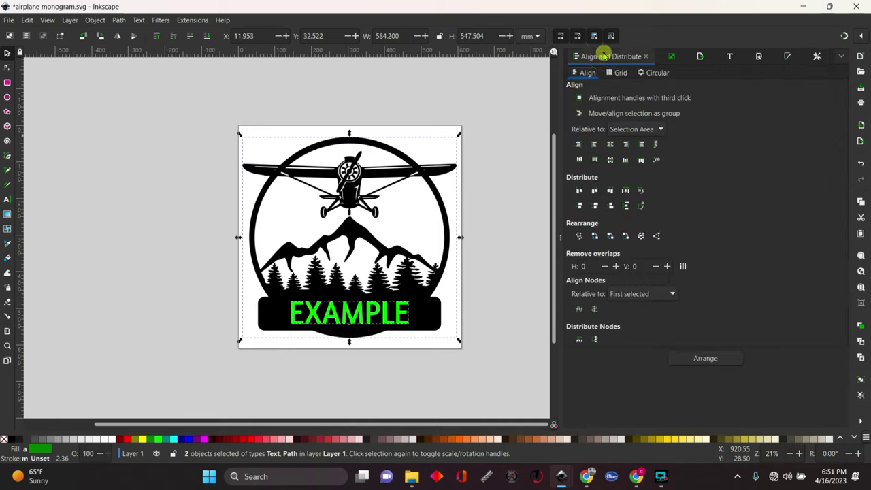
pyautogui.click(611, 144)
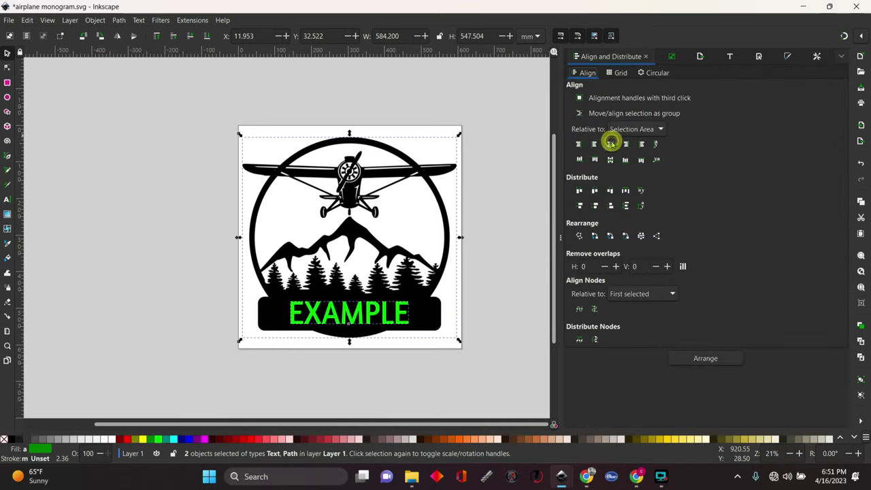
pyautogui.click(508, 274)
pyautogui.click(197, 286)
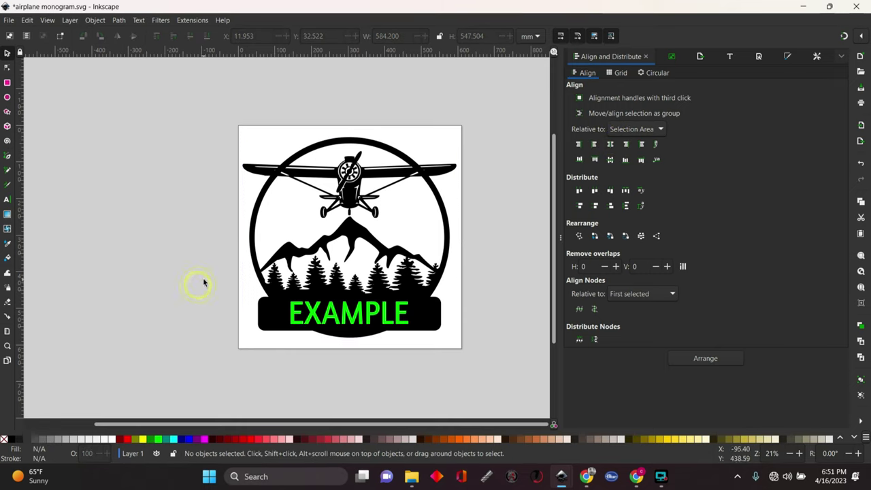
# Convert EXAMPLE to outlines, ungroup the letters and combine them into one path
pyautogui.click(350, 321)
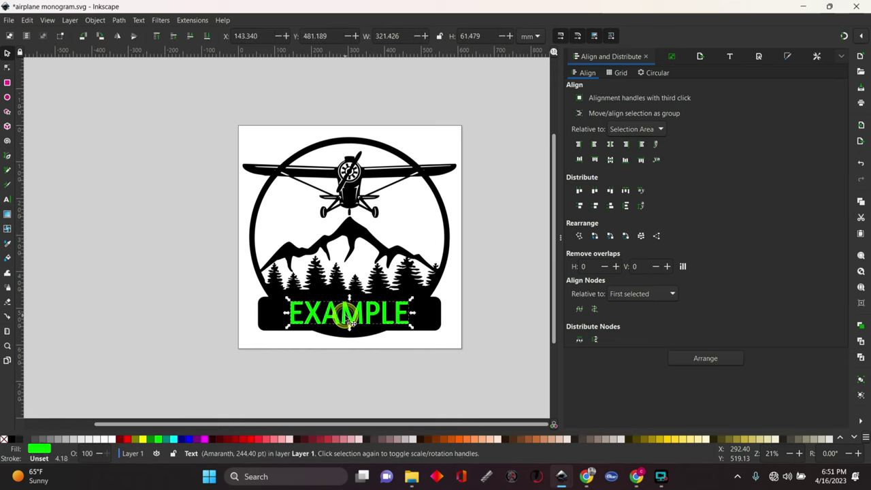
pyautogui.click(120, 21)
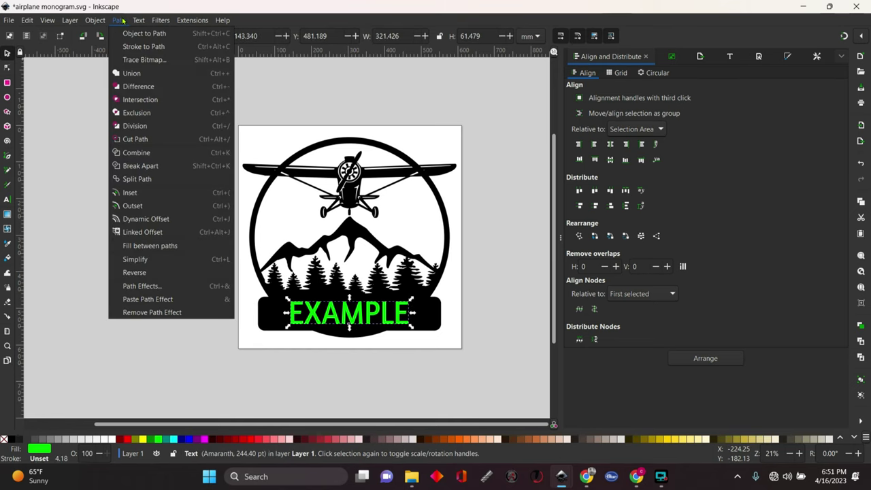
pyautogui.click(171, 34)
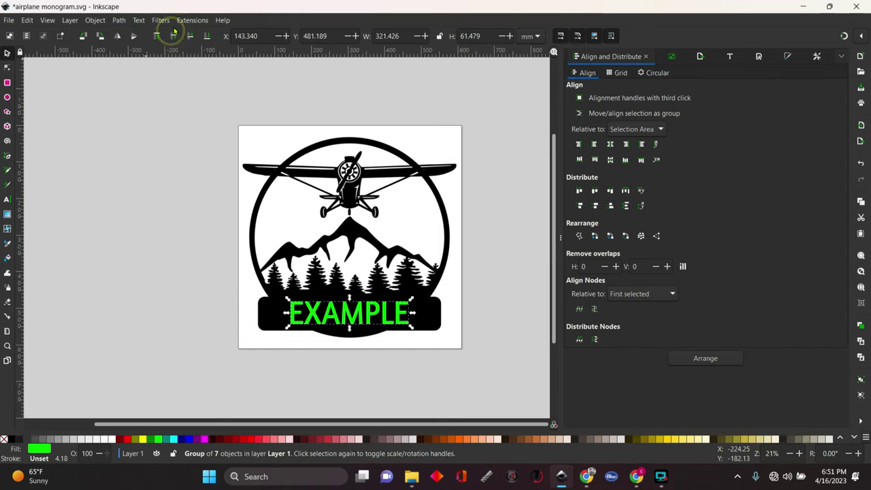
pyautogui.click(95, 19)
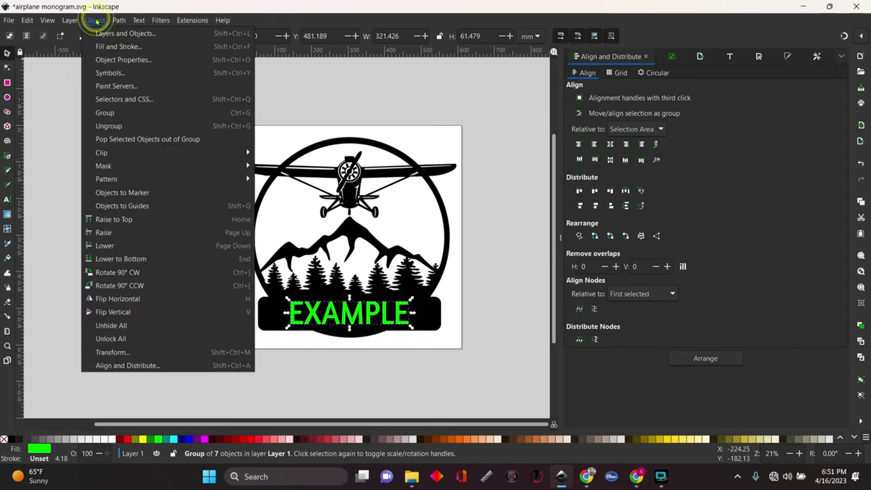
pyautogui.click(137, 126)
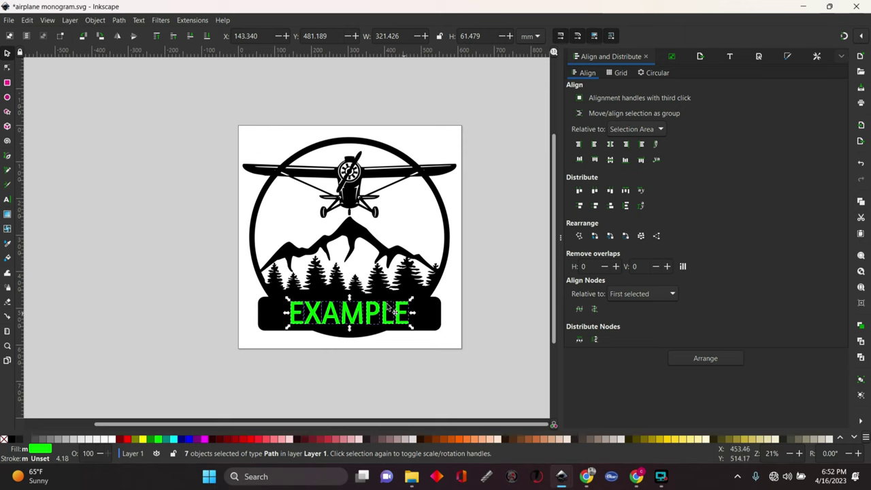
pyautogui.click(118, 20)
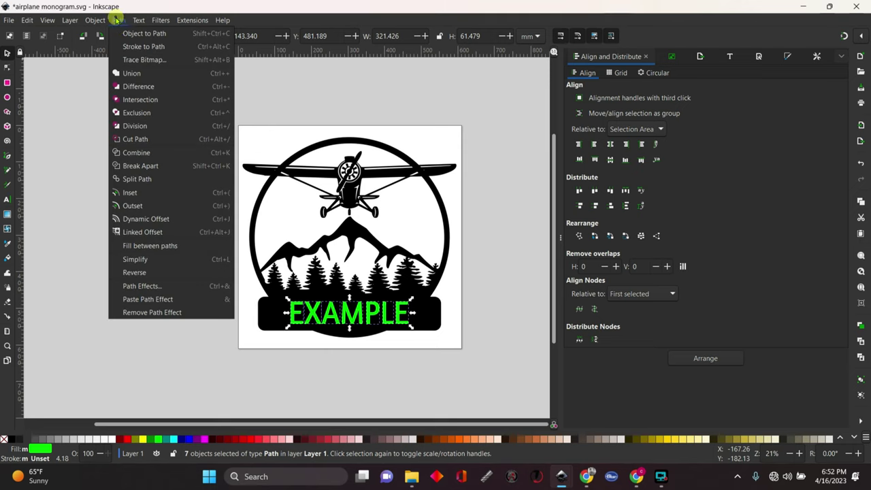
pyautogui.click(140, 152)
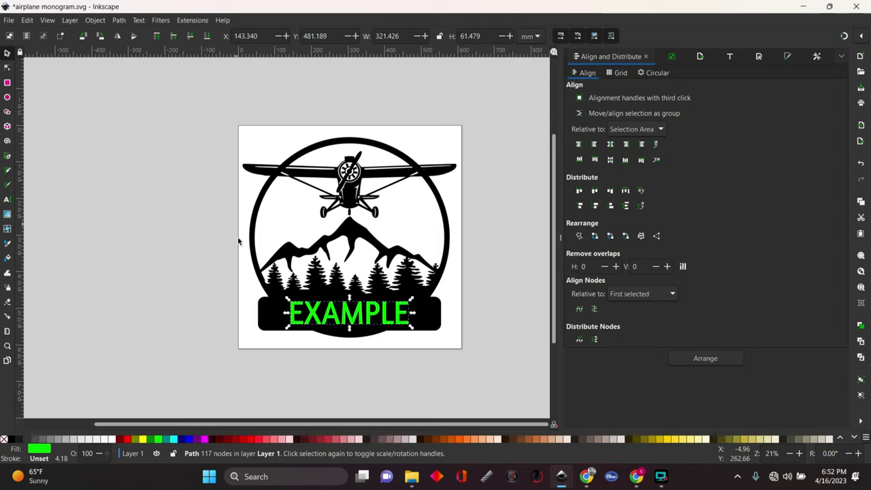
# Subtract the lettering from the black emblem with Path > Difference
pyautogui.keyDown('shift'); pyautogui.click(265, 308); pyautogui.keyUp('shift')
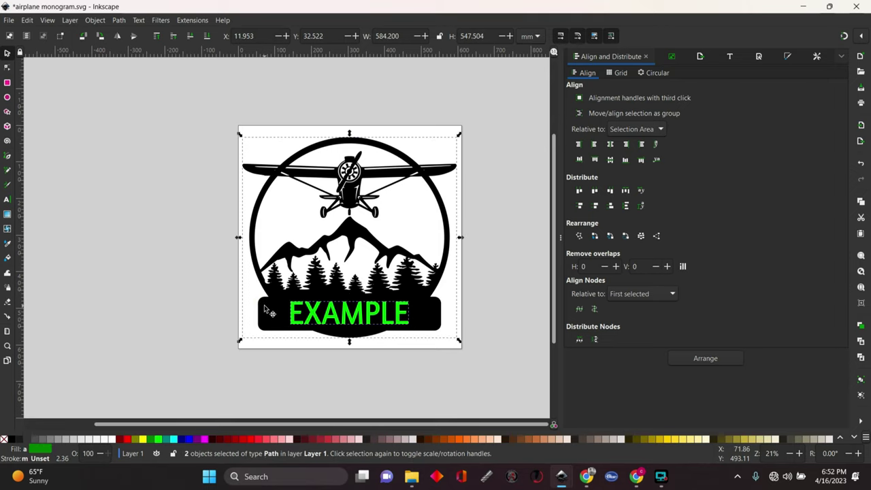
pyautogui.click(118, 21)
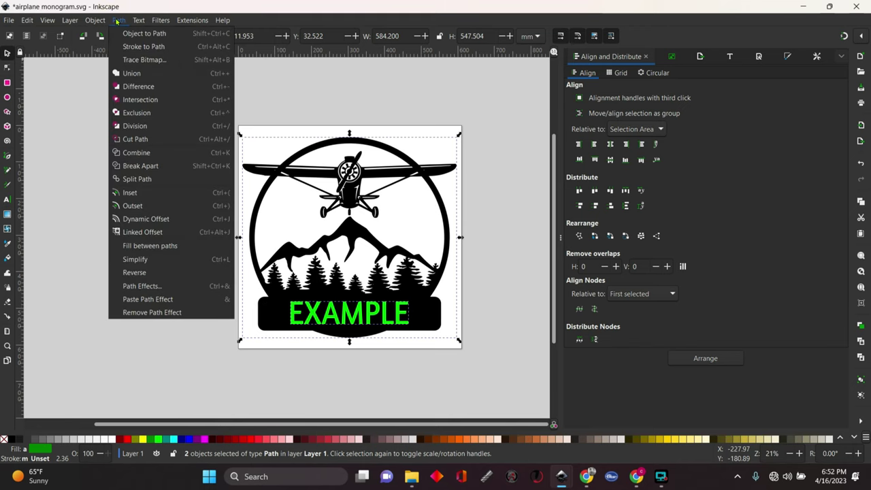
pyautogui.click(190, 86)
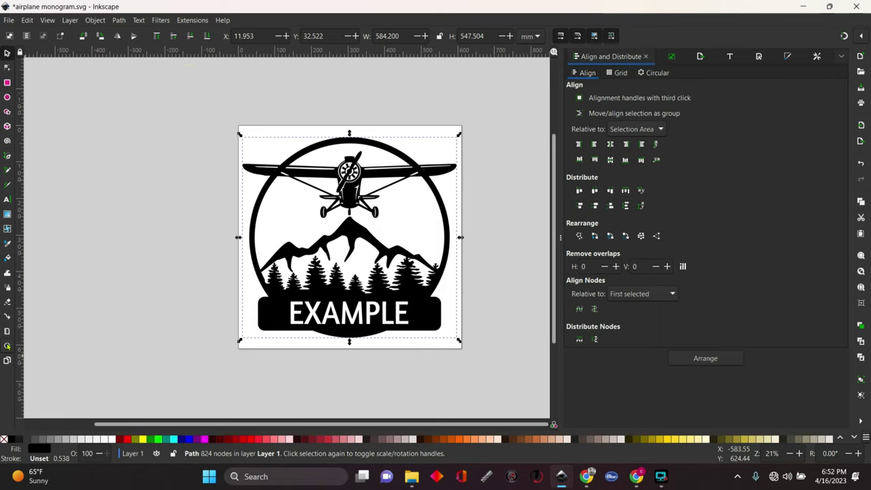
pyautogui.press('z')
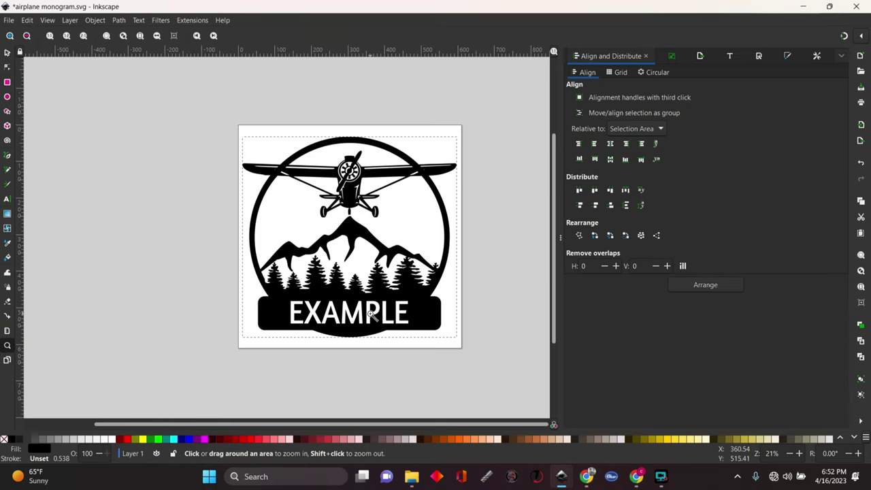
# Zoom in on XAM and draw an 8.528 × 16.295 mm green rectangle over the M's left stem
pyautogui.moveTo(303, 288); pyautogui.dragTo(368, 329)
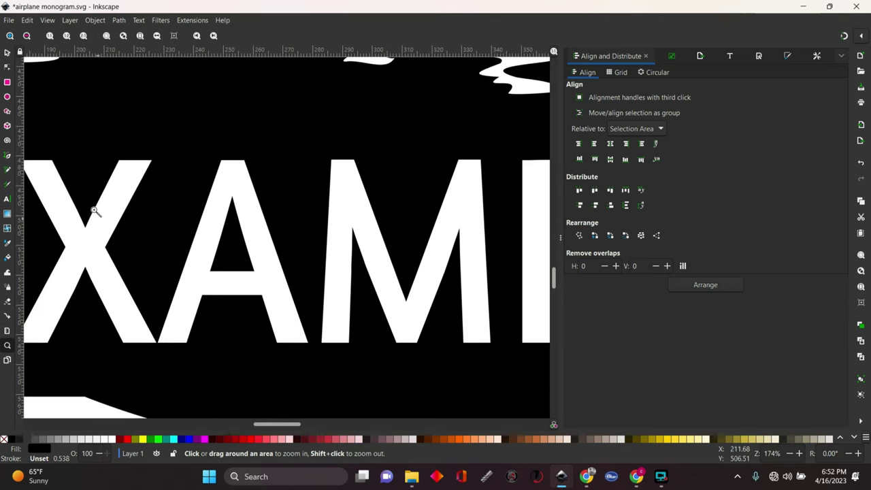
pyautogui.click(6, 81)
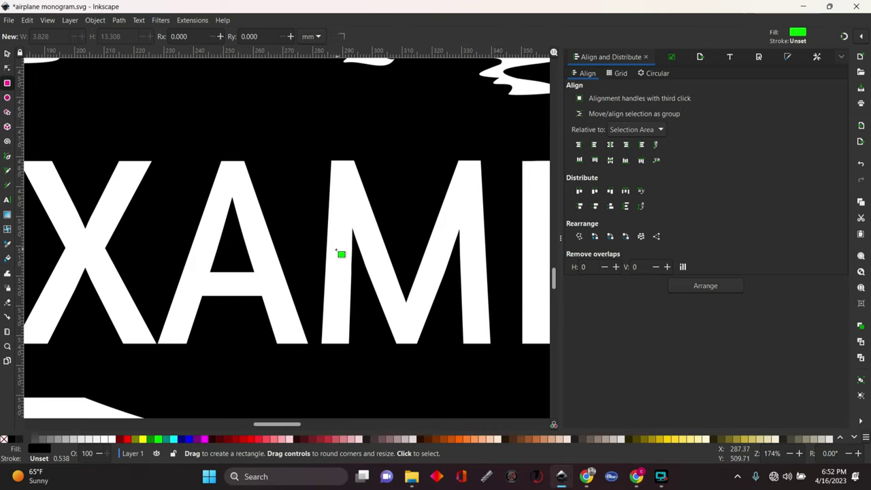
pyautogui.moveTo(325, 249); pyautogui.dragTo(351, 298)
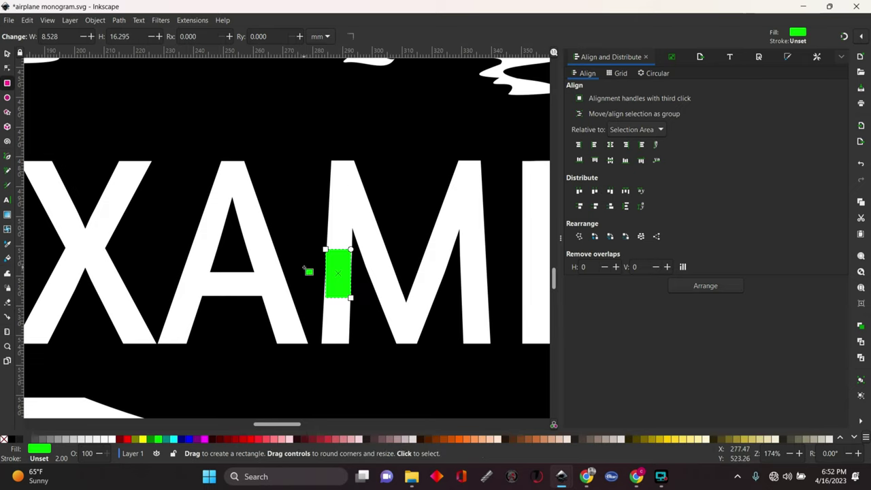
pyautogui.click(6, 53)
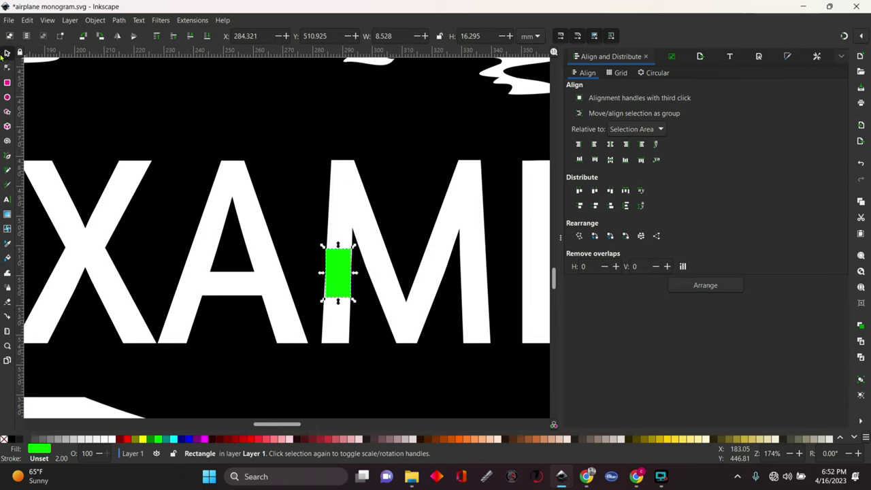
# Move the rectangle onto the A's left stroke and place a duplicate on the I's stem
pyautogui.moveTo(342, 276); pyautogui.dragTo(220, 288)
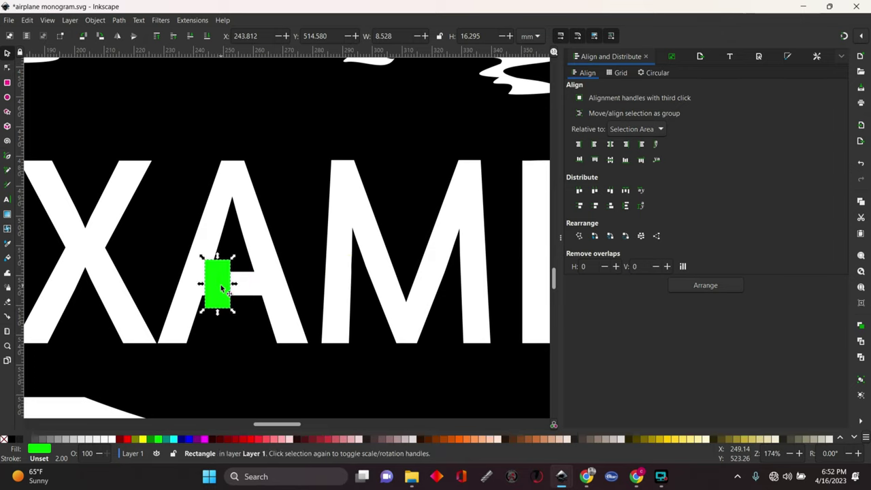
pyautogui.rightClick(221, 284)
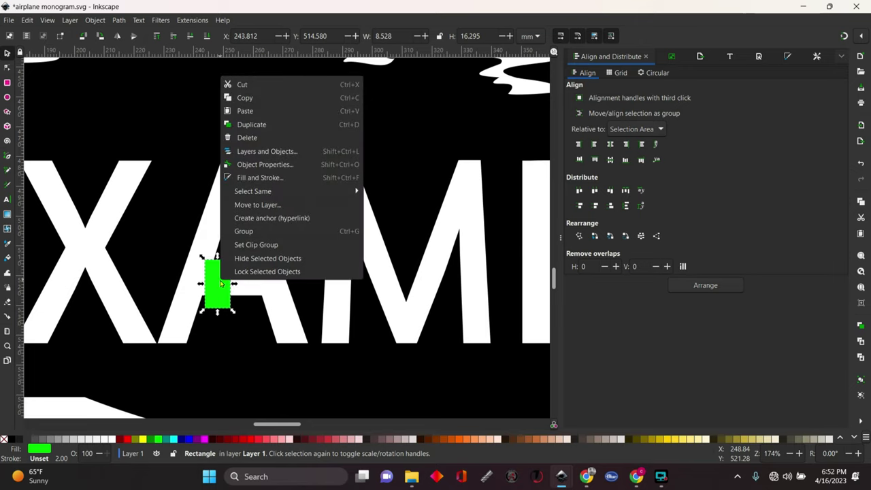
pyautogui.click(259, 124)
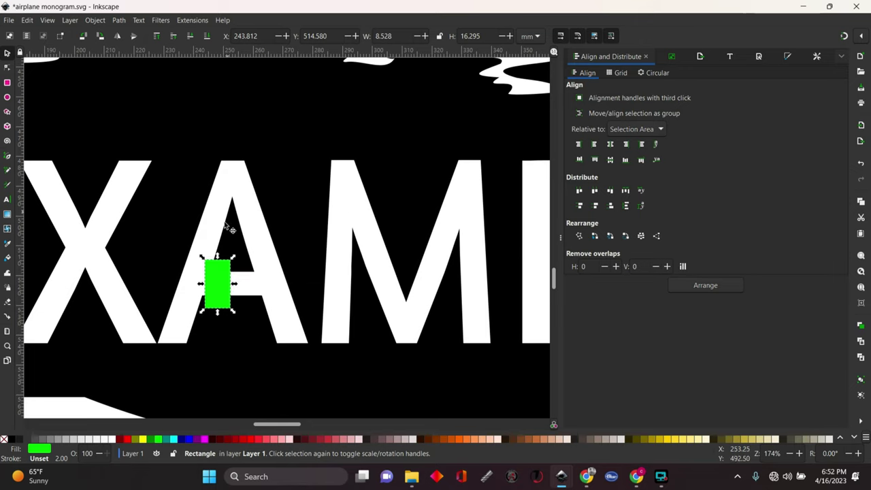
pyautogui.moveTo(222, 284); pyautogui.dragTo(538, 286)
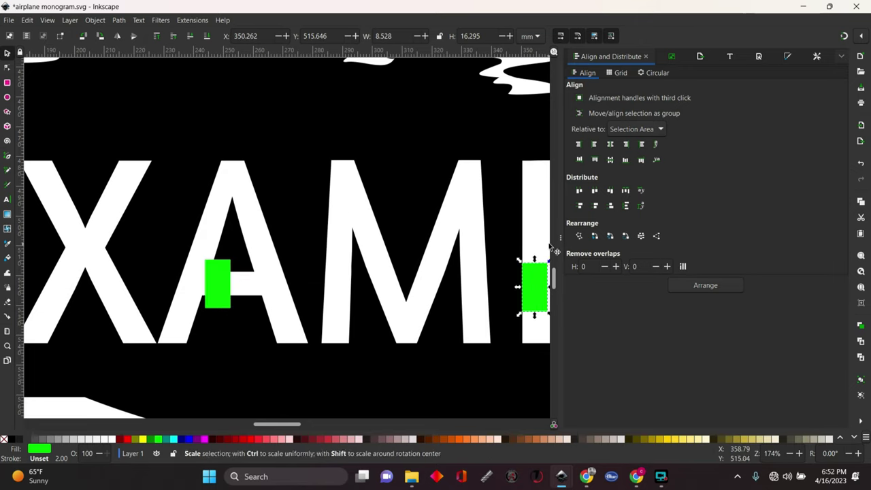
# Rotate the A's bridge rectangle about 21° to follow its diagonal stroke
pyautogui.click(216, 276)
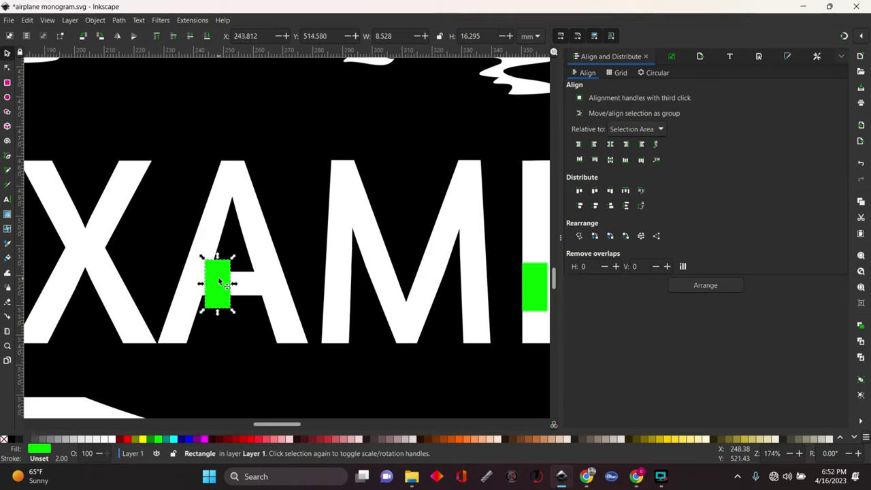
pyautogui.click(221, 275)
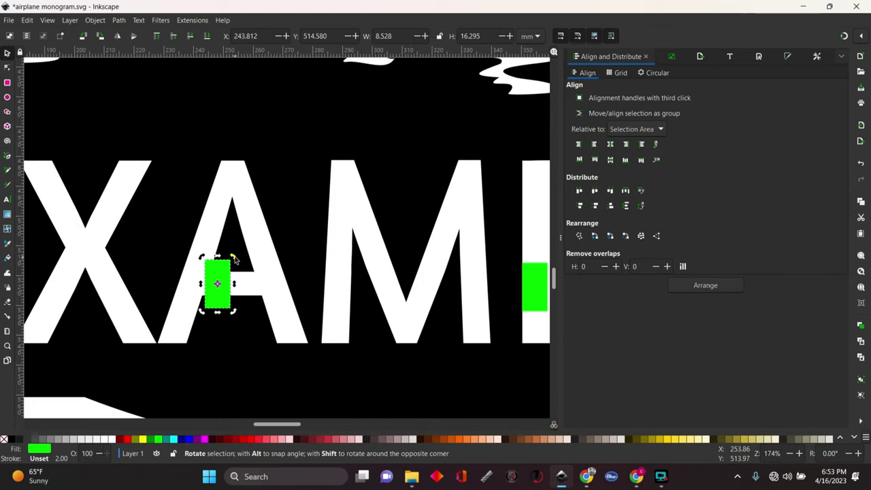
pyautogui.moveTo(234, 259); pyautogui.dragTo(222, 289)
# Union the tilted bridge rectangle with the emblem path, giving an 828-node path
pyautogui.click(223, 285)
pyautogui.click(252, 339)
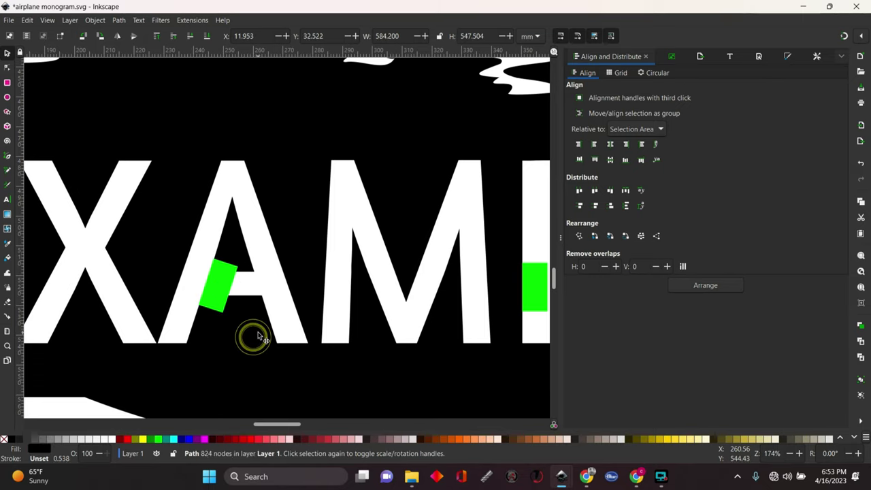
pyautogui.click(226, 286)
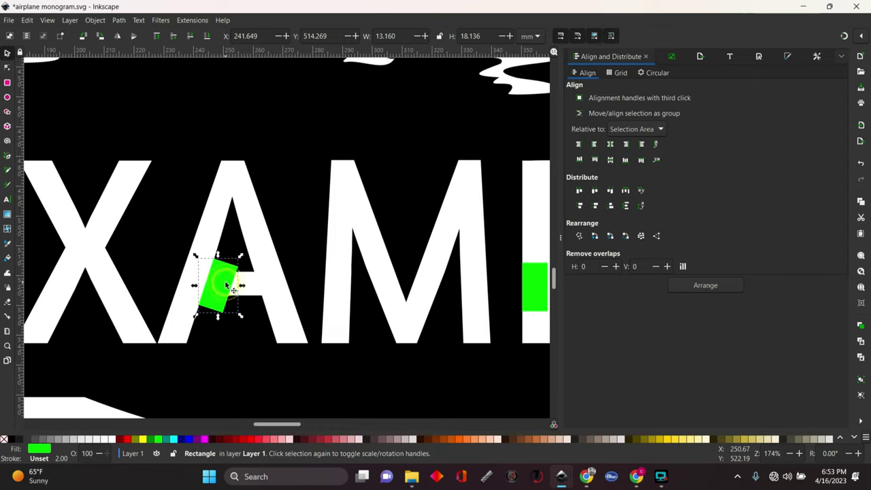
pyautogui.keyDown('shift'); pyautogui.click(239, 358); pyautogui.keyUp('shift')
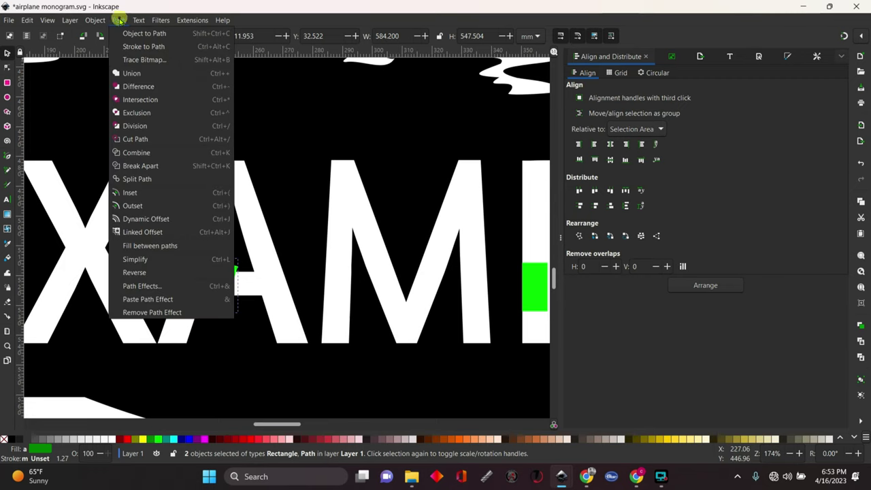
pyautogui.click(196, 73)
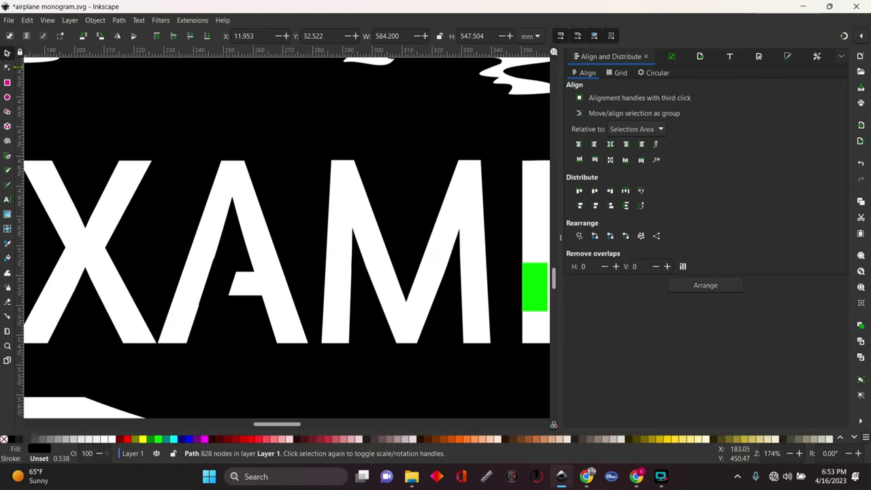
# Zoom in on the A's left edge, delete two extra nodes and straighten the upper curve
pyautogui.click(7, 68)
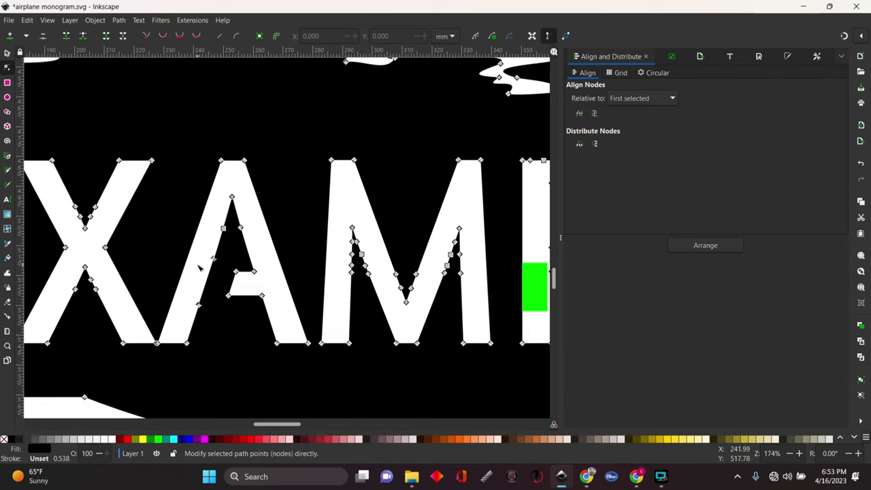
pyautogui.moveTo(160, 237)
pyautogui.mouseDown()
pyautogui.moveTo(220, 302)
pyautogui.moveTo(221, 319)
pyautogui.mouseUp()
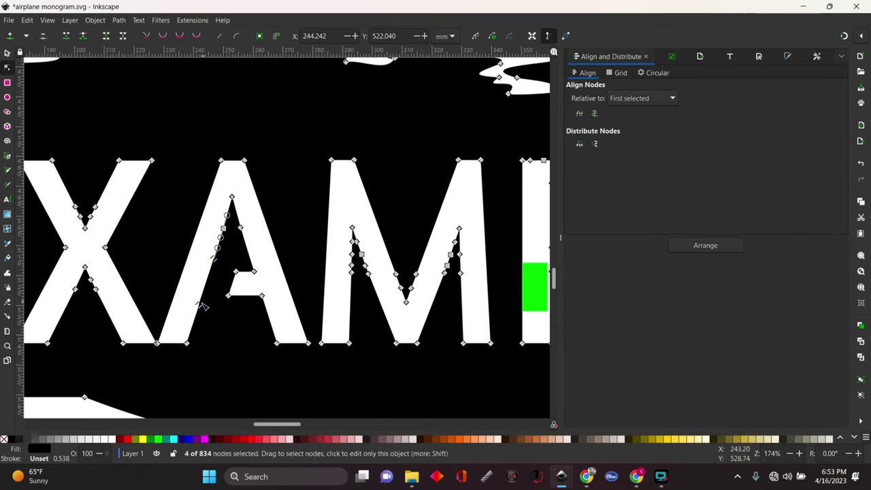
pyautogui.click(196, 289)
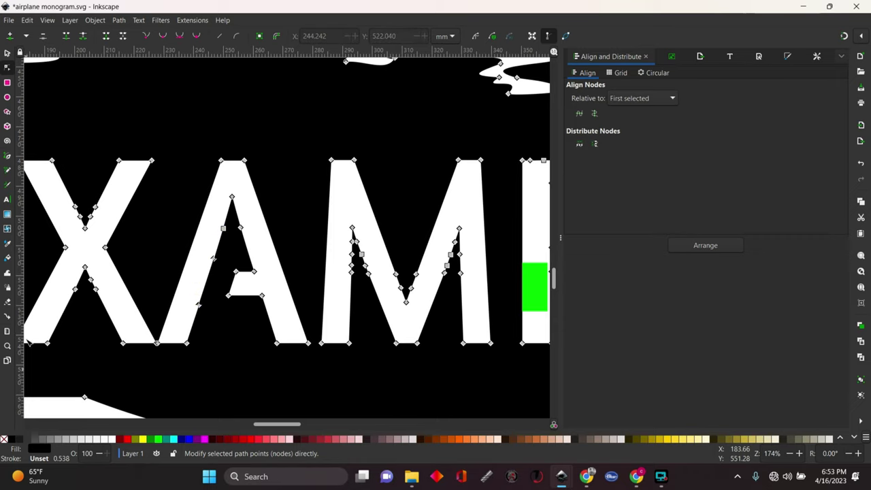
pyautogui.click(6, 346)
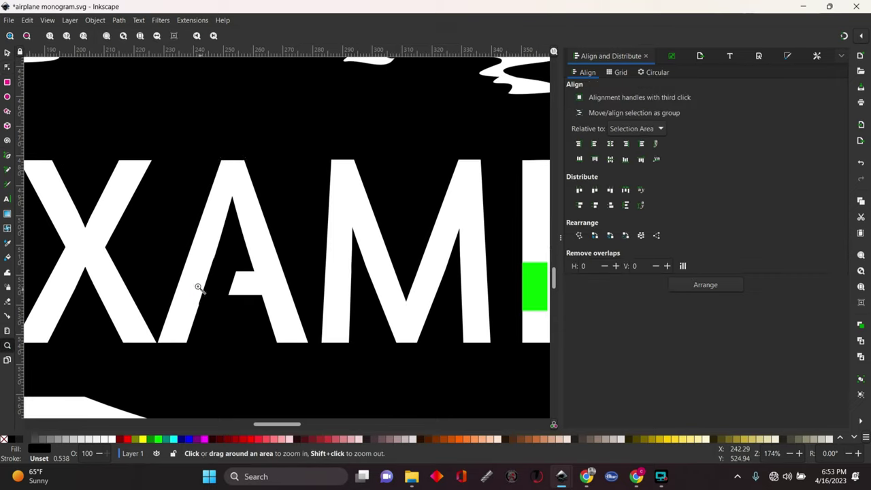
pyautogui.moveTo(178, 237); pyautogui.dragTo(235, 319)
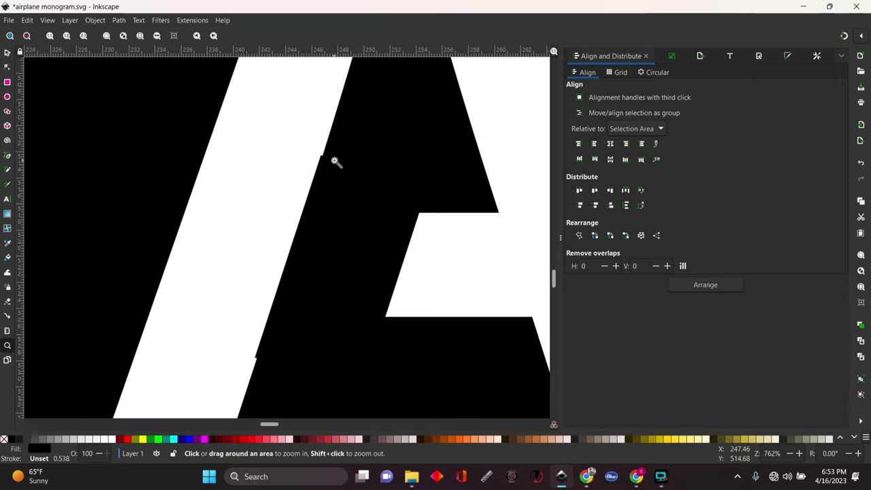
pyautogui.click(7, 67)
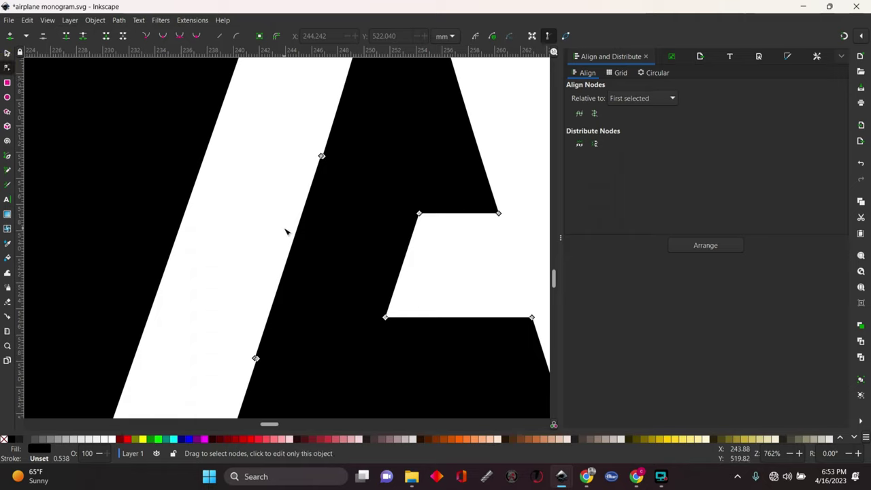
pyautogui.moveTo(272, 136); pyautogui.dragTo(351, 193)
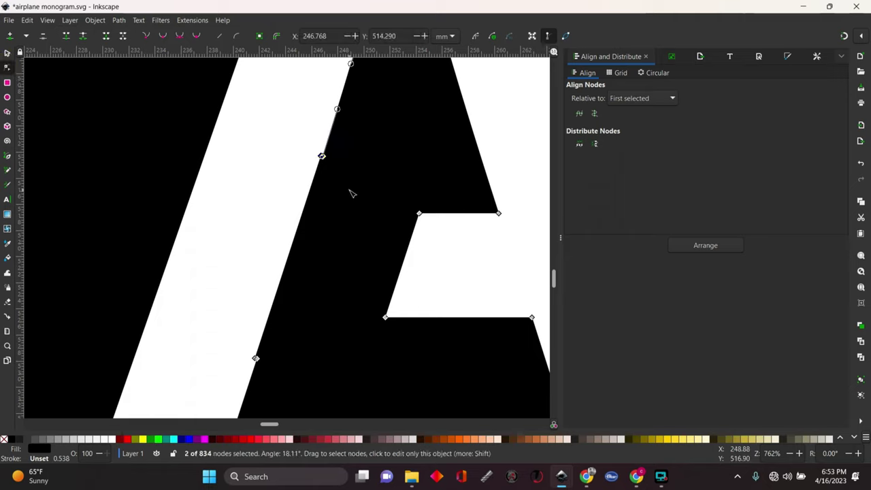
pyautogui.press('Delete')
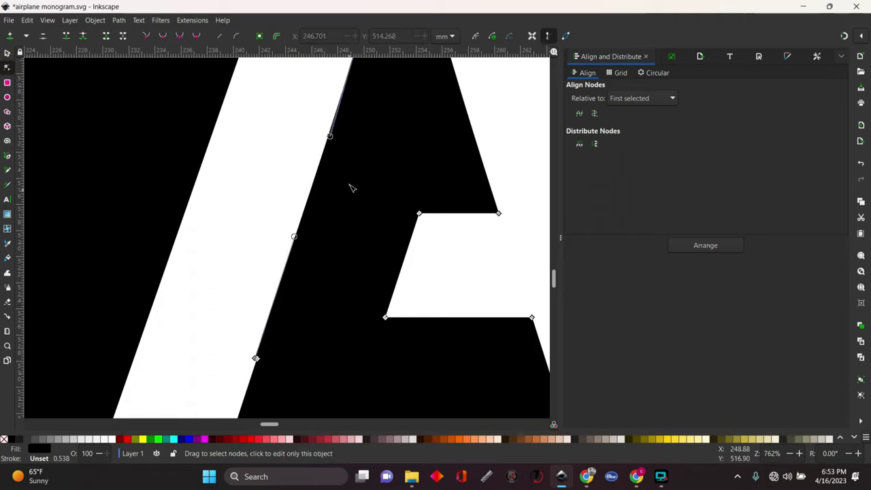
pyautogui.moveTo(330, 137); pyautogui.dragTo(328, 139)
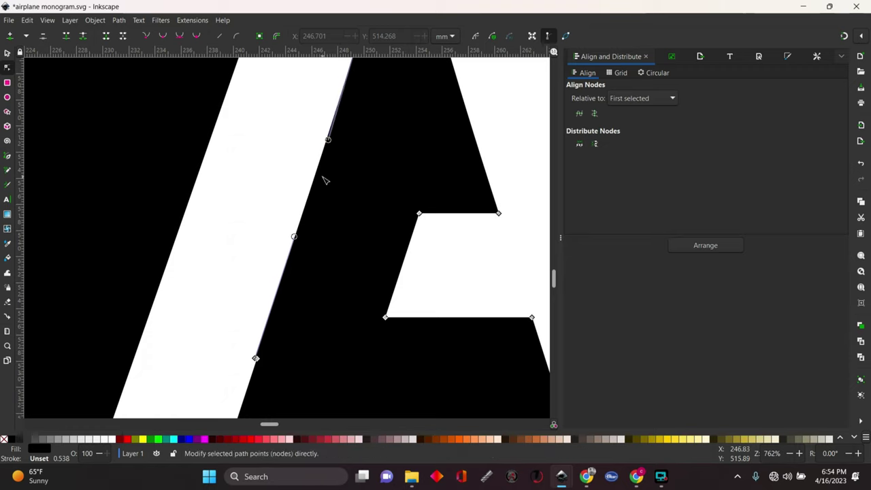
# Delete the lower extra nodes so the edge runs as a clean straight diagonal
pyautogui.moveTo(232, 317); pyautogui.dragTo(281, 370)
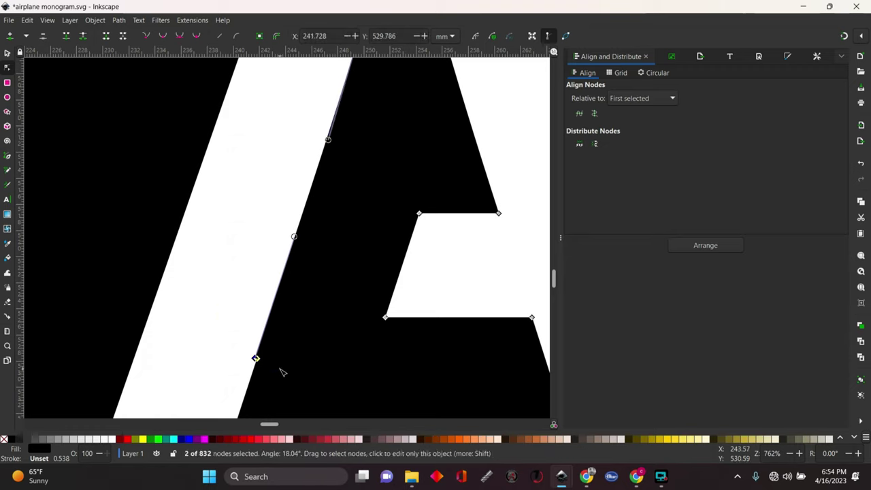
pyautogui.press('Delete')
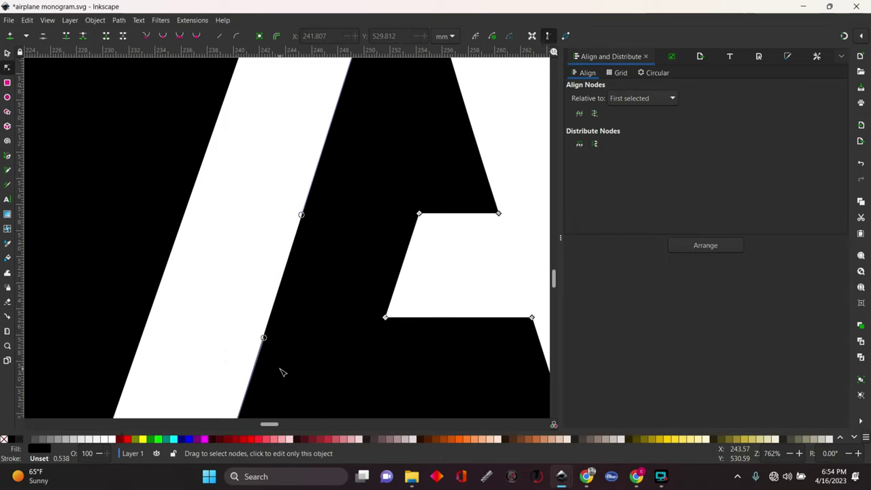
pyautogui.moveTo(263, 340); pyautogui.dragTo(271, 325)
pyautogui.press('Escape')
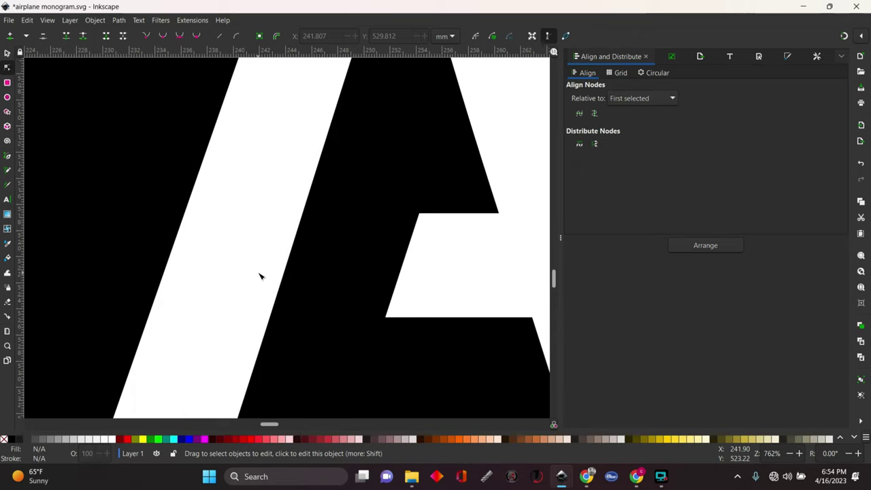
# Move the remaining green rectangle onto the P's stem and union it into the black plate
pyautogui.keyDown('ctrl'); pyautogui.scroll(-7, 260, 275); pyautogui.keyUp('ctrl')
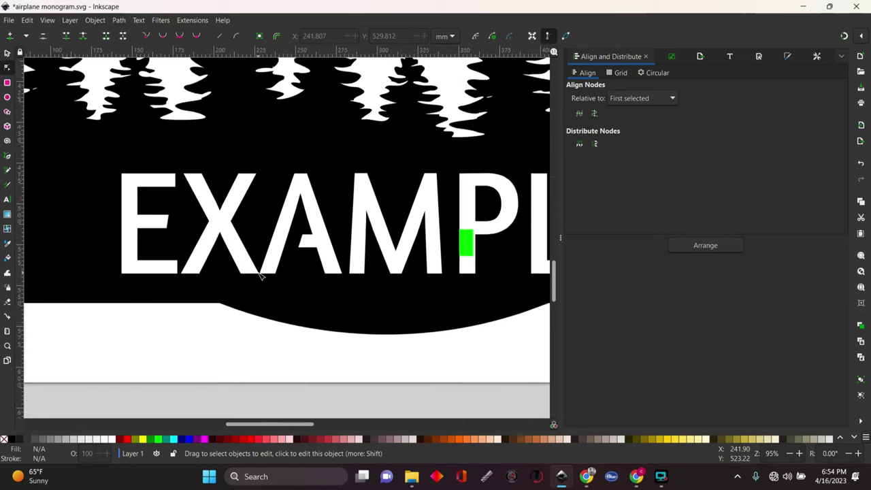
pyautogui.keyDown('ctrl'); pyautogui.scroll(5, 259, 276); pyautogui.keyUp('ctrl')
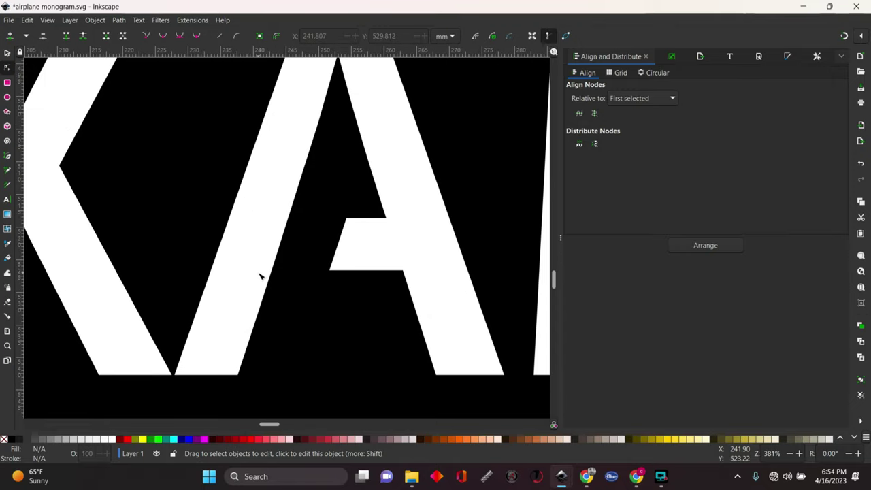
pyautogui.keyDown('ctrl'); pyautogui.scroll(-4, 259, 276); pyautogui.keyUp('ctrl')
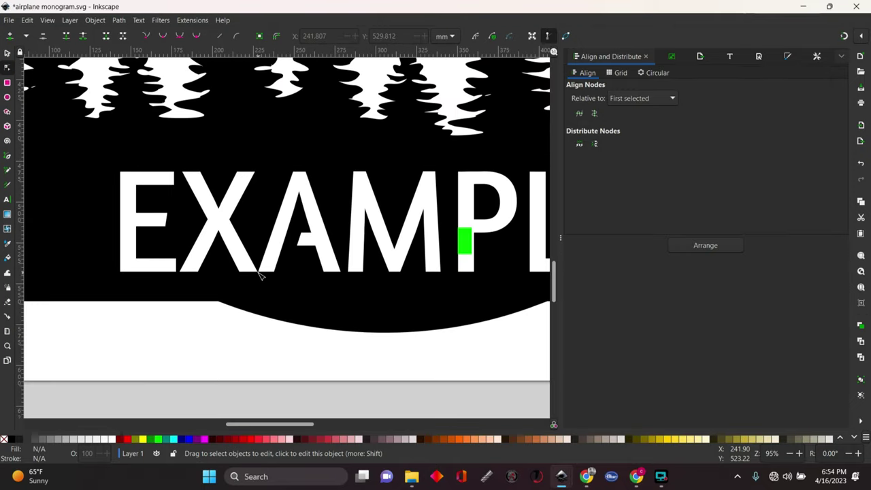
pyautogui.click(467, 242)
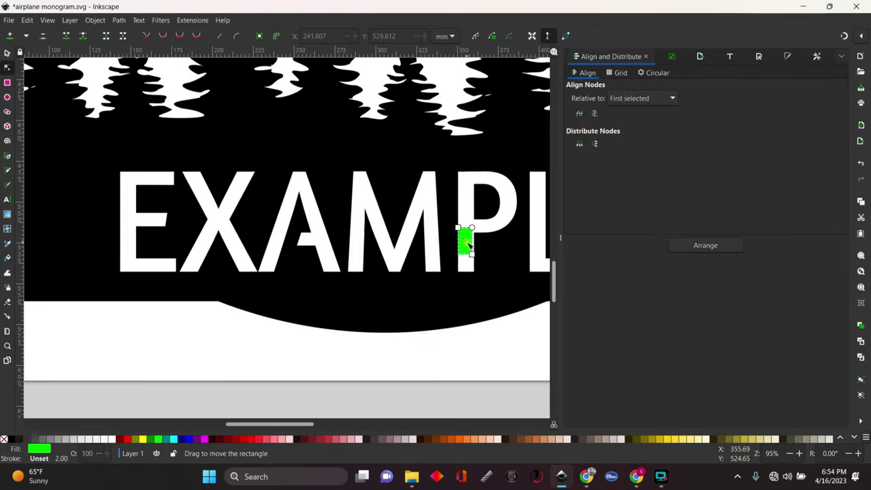
pyautogui.press('Escape')
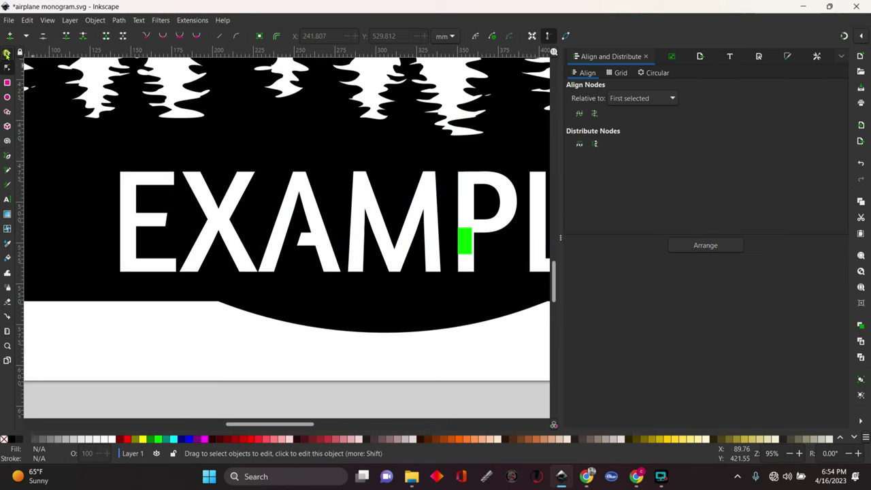
pyautogui.click(6, 53)
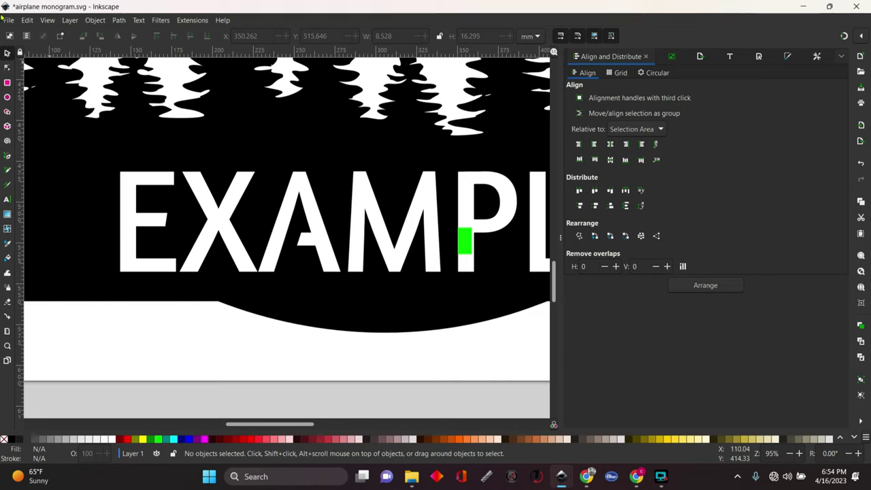
pyautogui.click(467, 241)
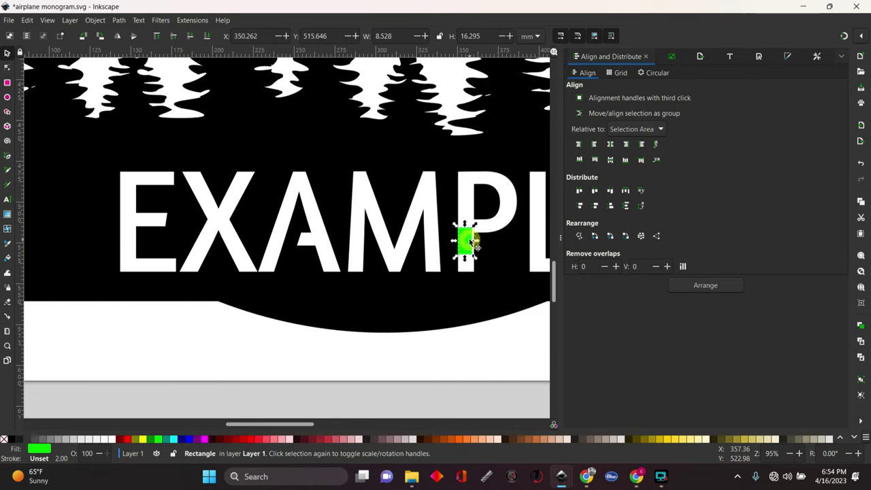
pyautogui.moveTo(466, 244); pyautogui.dragTo(484, 231)
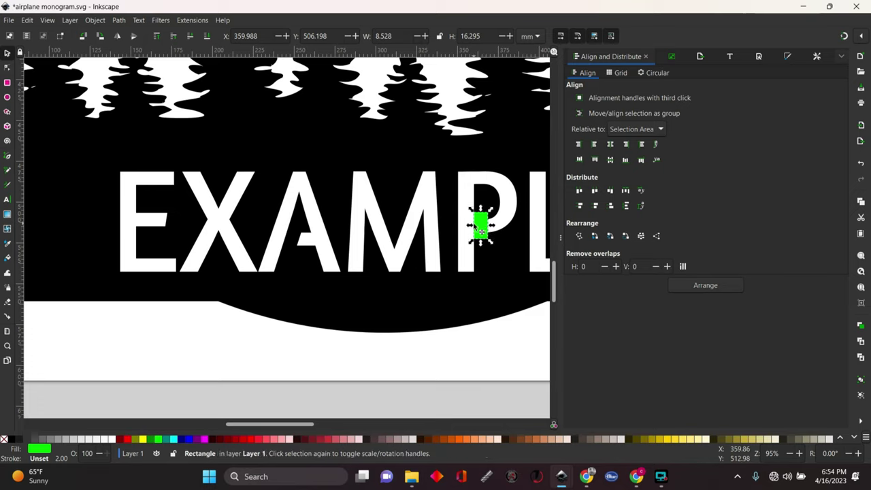
pyautogui.keyDown('shift'); pyautogui.click(503, 289); pyautogui.keyUp('shift')
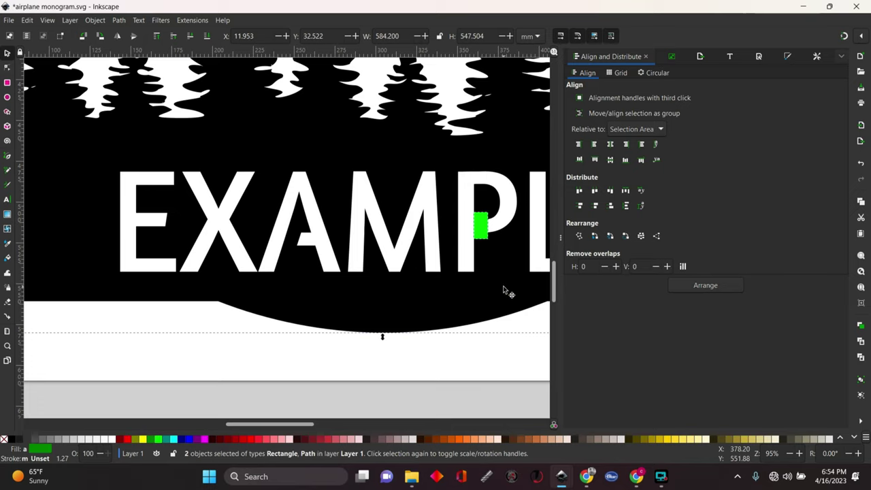
pyautogui.click(119, 20)
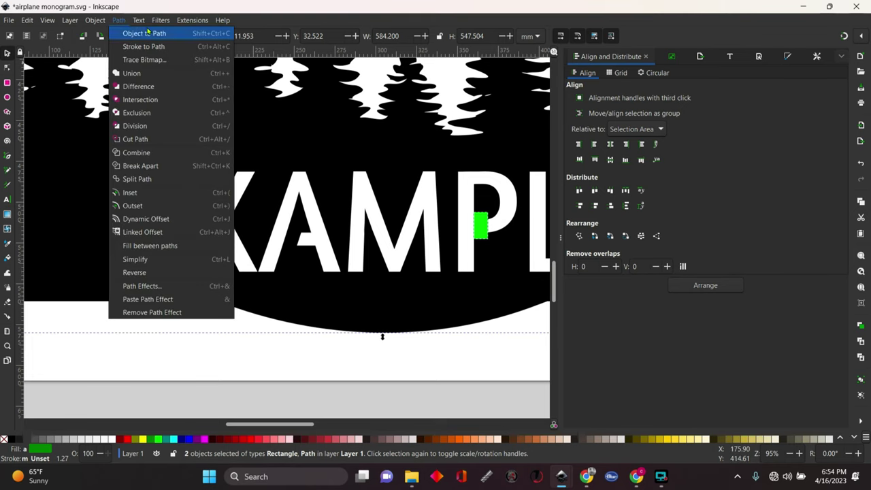
pyautogui.click(175, 73)
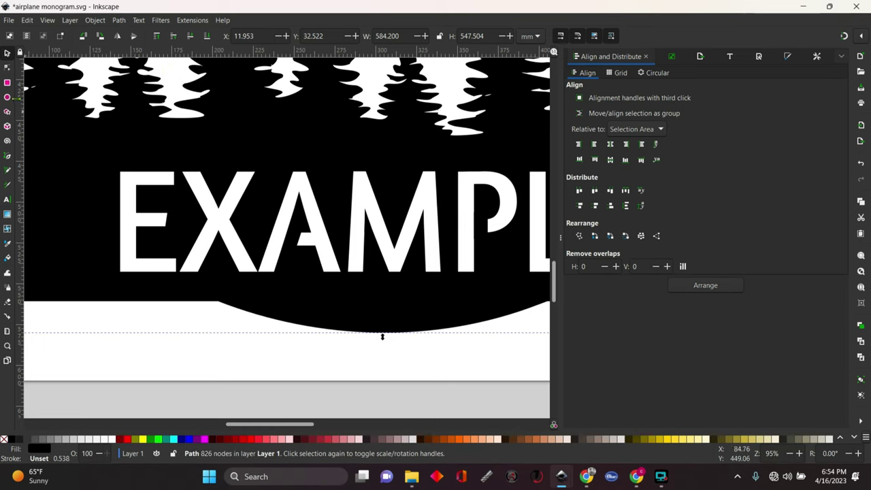
# Inspect the nodes of the P's newly welded bridge with the Node tool
pyautogui.click(7, 68)
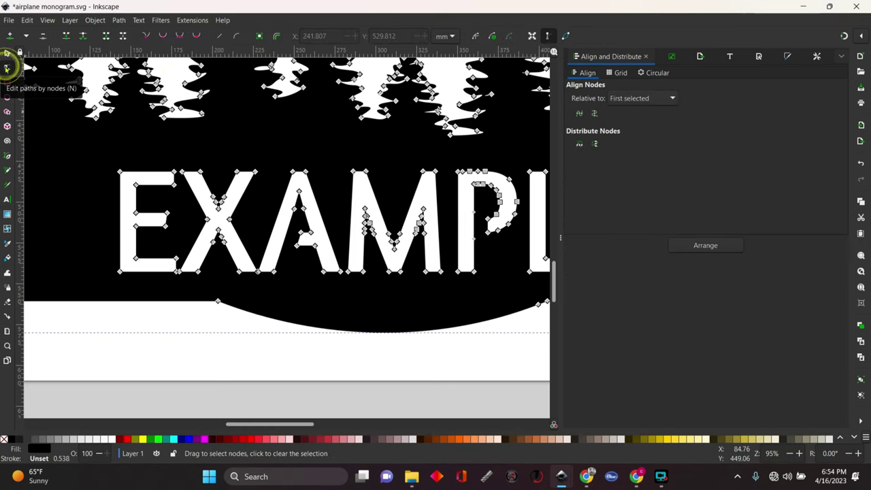
pyautogui.moveTo(469, 178); pyautogui.dragTo(485, 250)
pyautogui.click(485, 250)
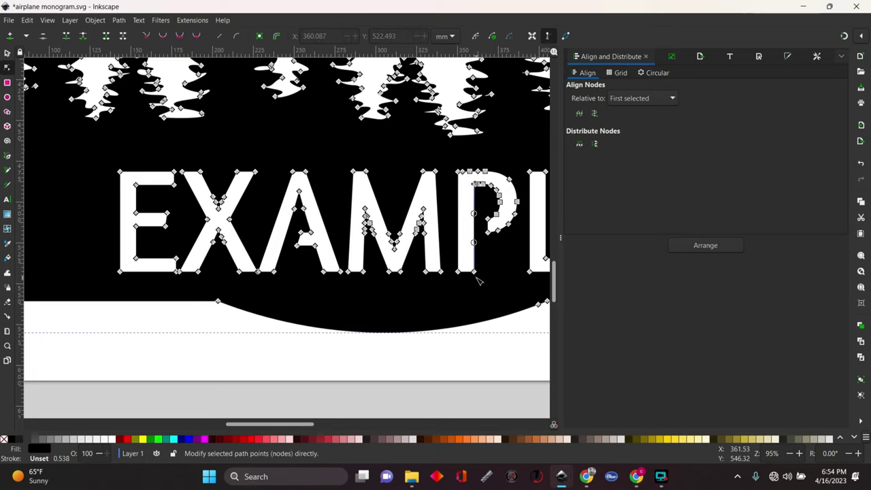
pyautogui.click(459, 375)
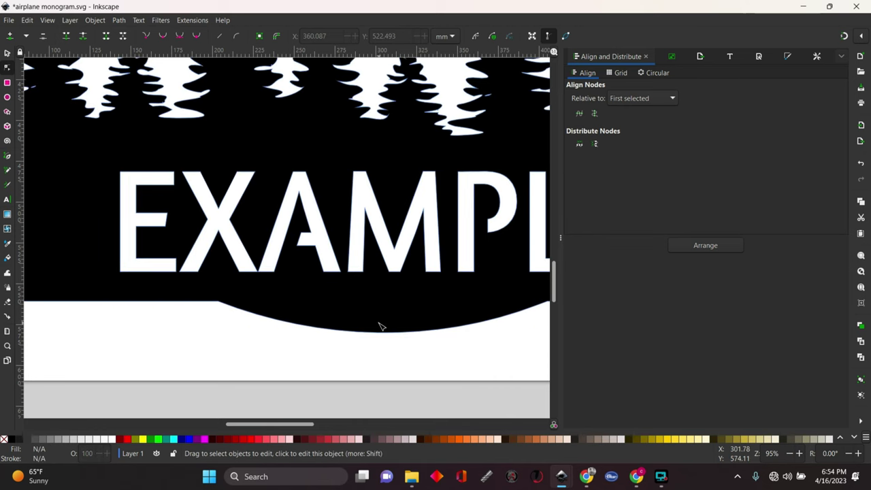
# Zoom out to show the whole monogram and select it as one 838-node path
pyautogui.press('-')
pyautogui.press('-')
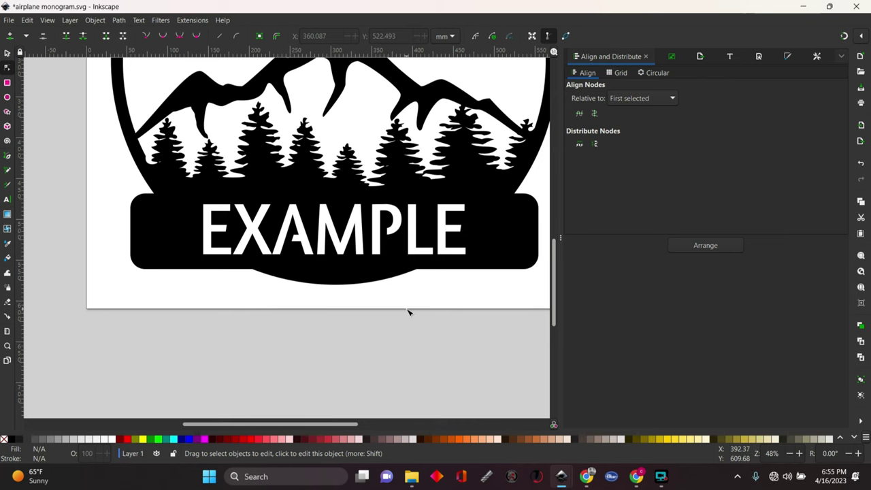
pyautogui.press('-')
pyautogui.scroll(4, 408, 312)
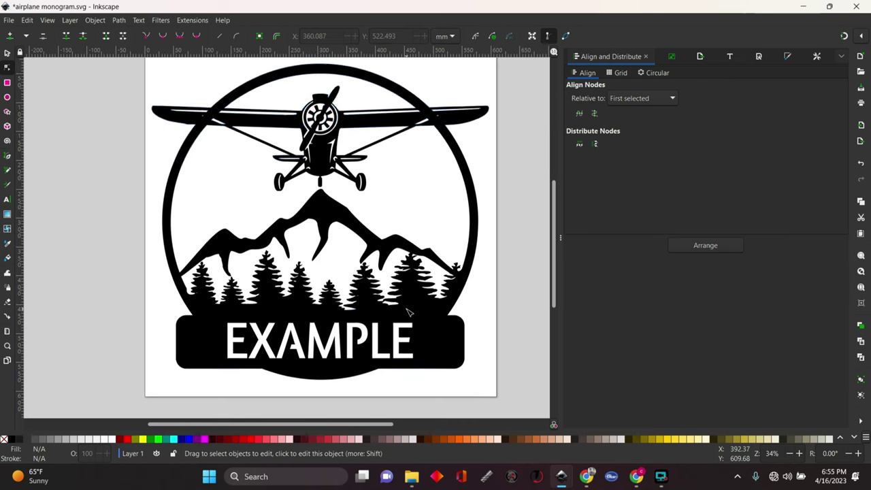
pyautogui.click(122, 148)
pyautogui.click(7, 52)
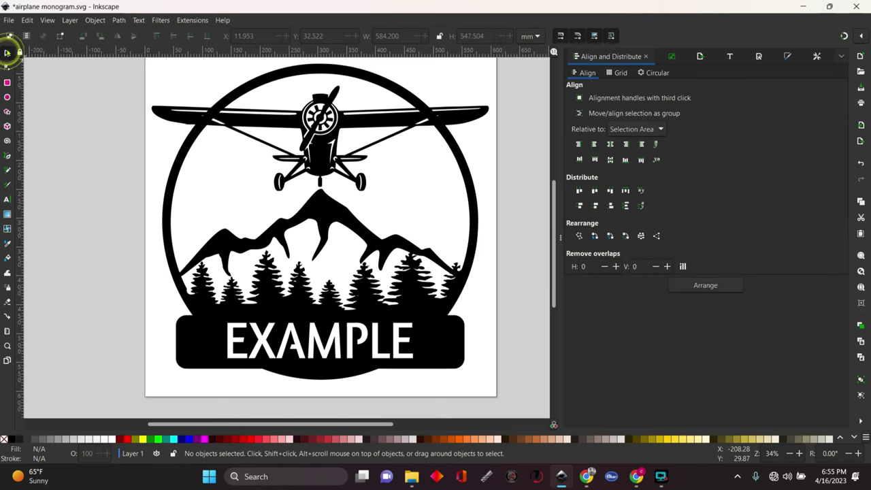
pyautogui.click(331, 211)
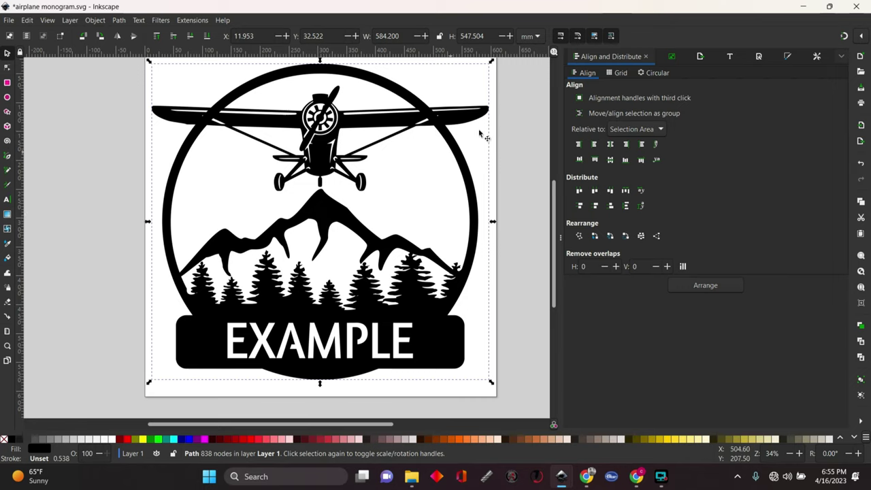
# Switch the size units to inches, lock proportions, and set the width to 20 in (height 18.744 in)
pyautogui.click(532, 37)
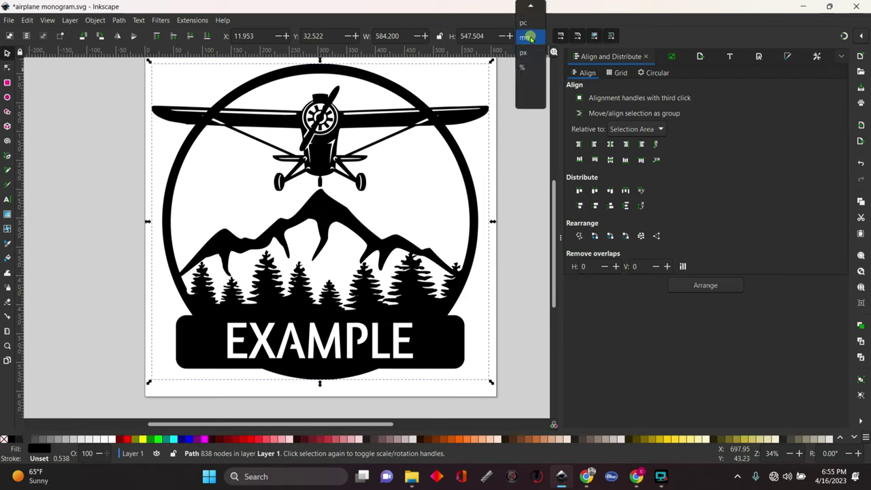
pyautogui.click(529, 25)
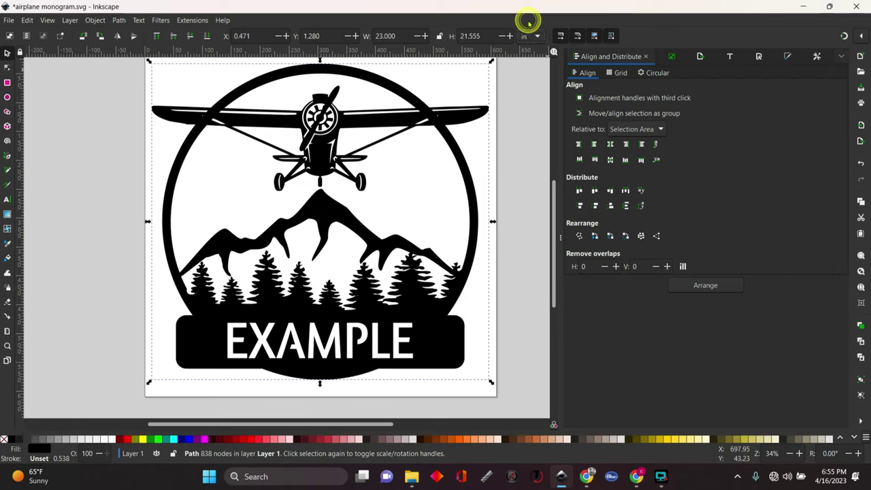
pyautogui.click(439, 35)
pyautogui.moveTo(492, 63); pyautogui.dragTo(444, 92)
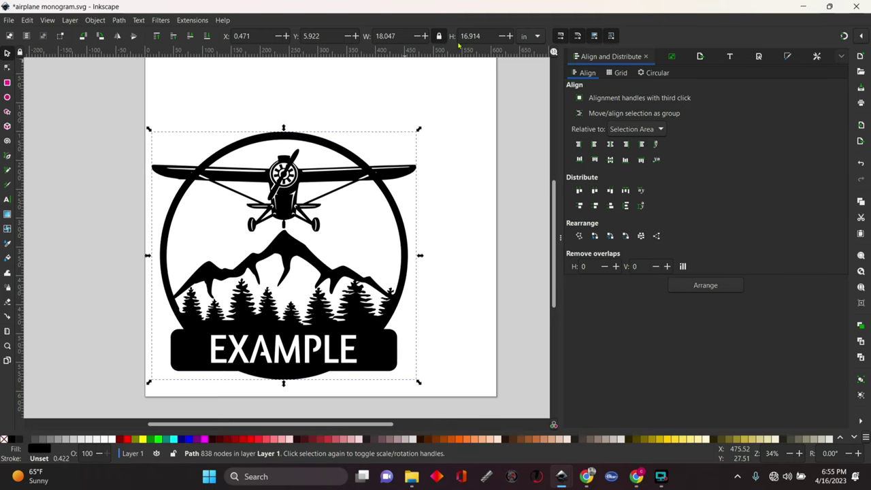
pyautogui.moveTo(419, 129); pyautogui.dragTo(454, 113)
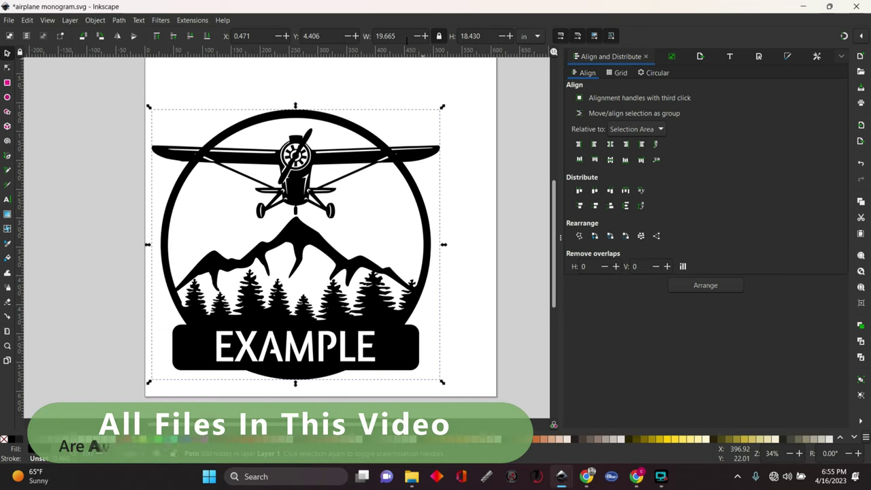
pyautogui.doubleClick(402, 36)
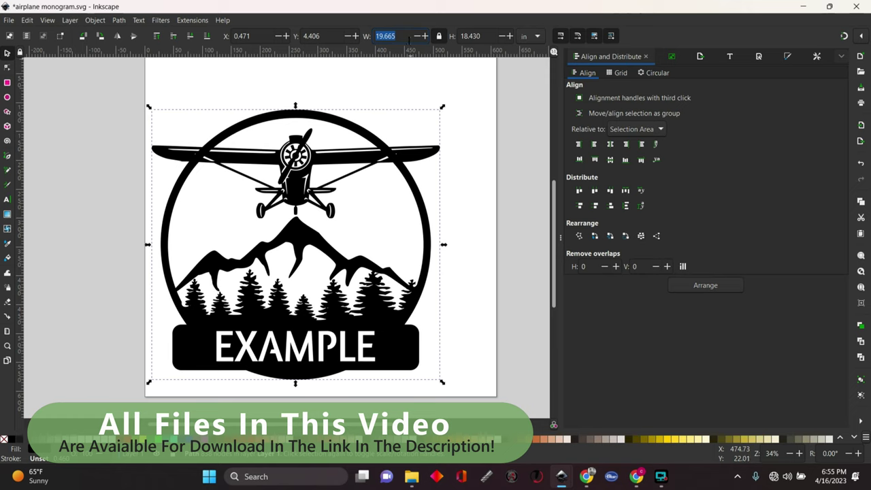
pyautogui.write('20')
pyautogui.press('Return')
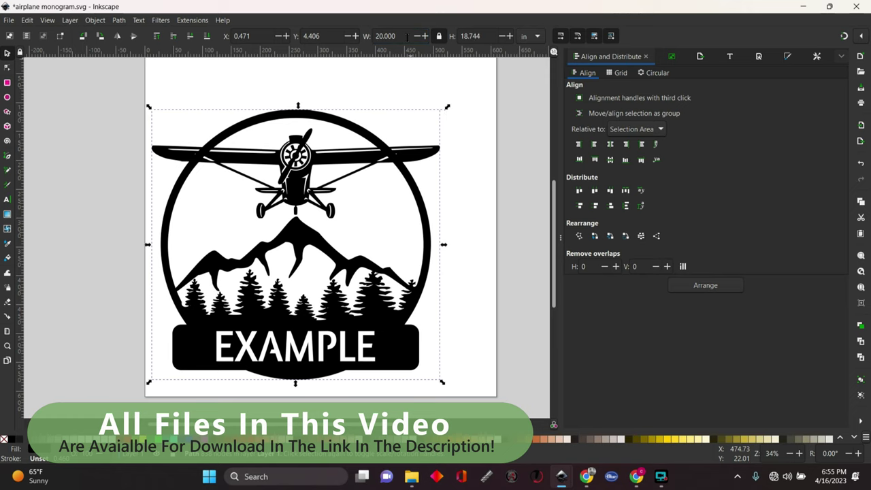